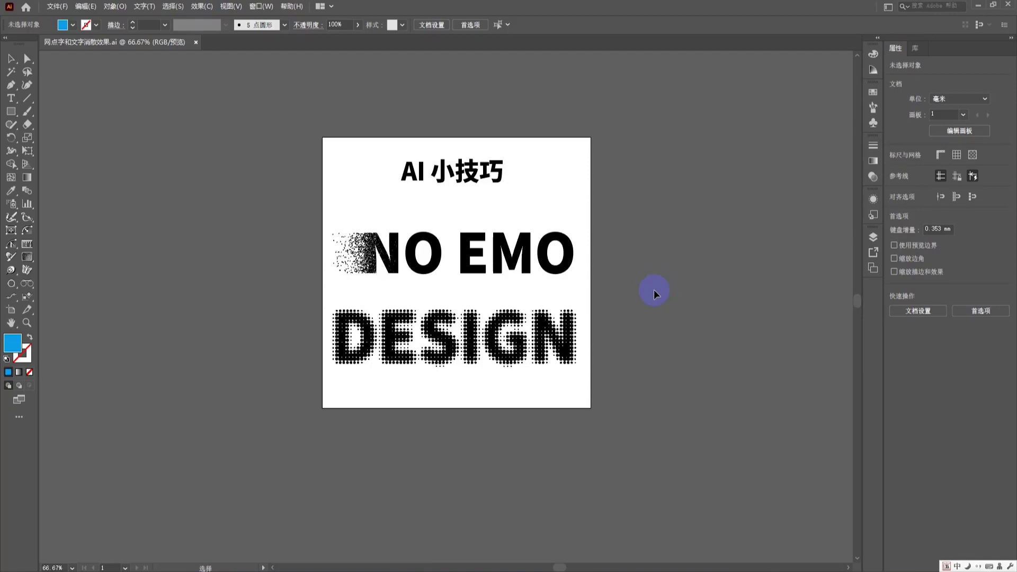
Add a DESIGN text object beside the artboard and enlarge it to about 126 pt.
{"action": "left_click_drag", "start_coordinate": [527, 288], "coordinate": [369, 308]}
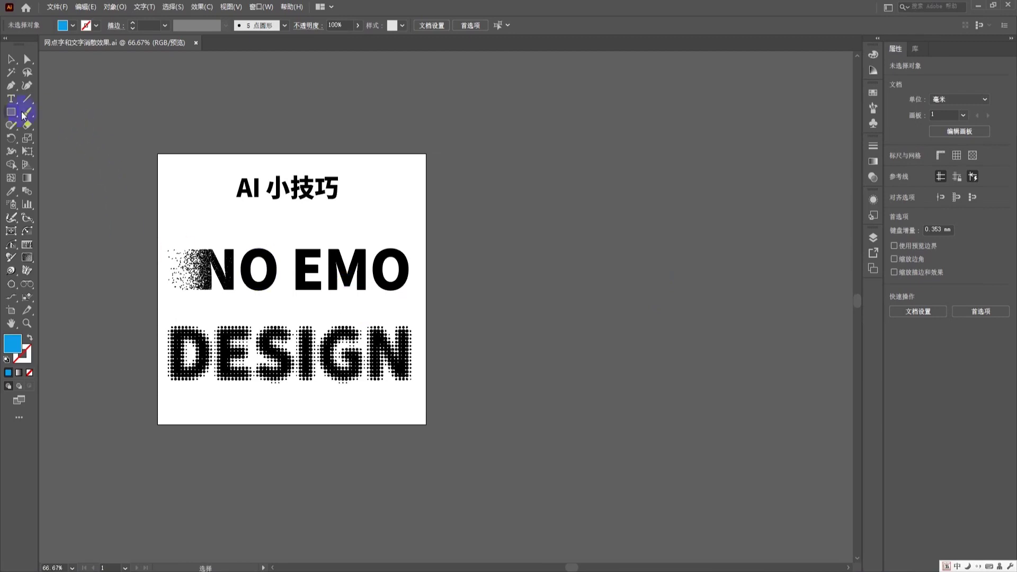
{"action": "left_click", "coordinate": [10, 98]}
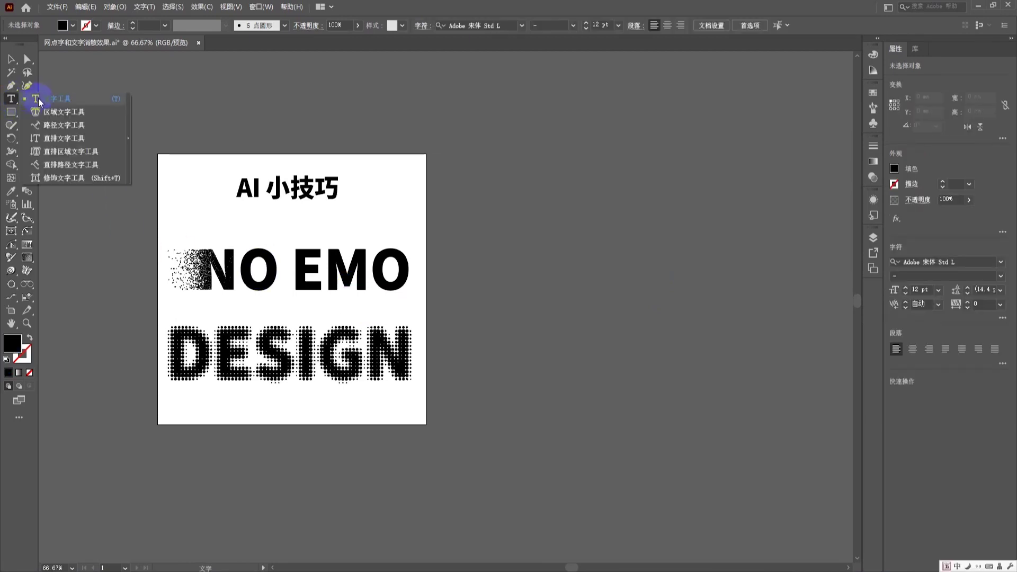
{"action": "left_click", "coordinate": [481, 347]}
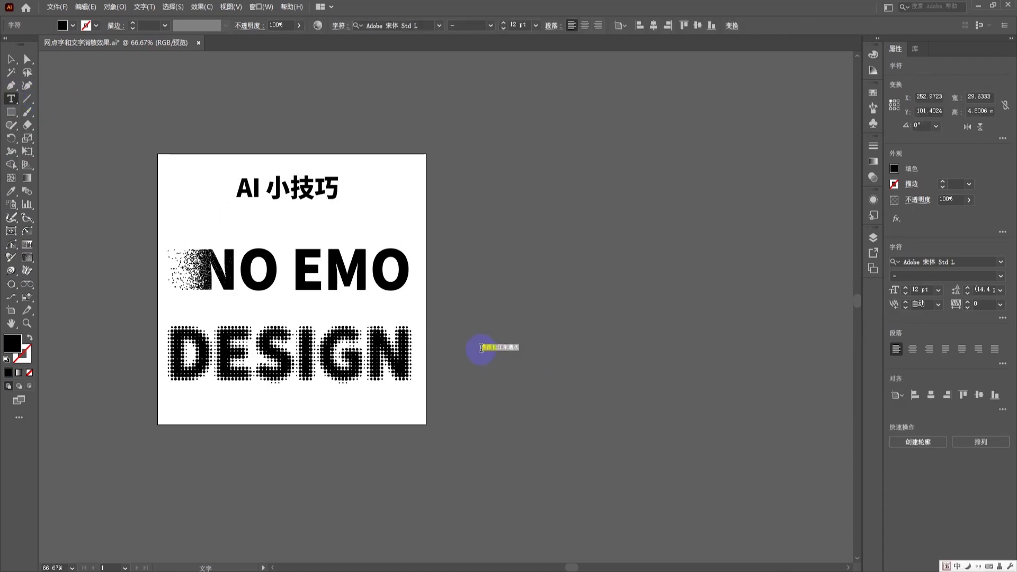
{"action": "key", "text": "BackSpace"}
{"action": "type", "text": "DESIGN"}
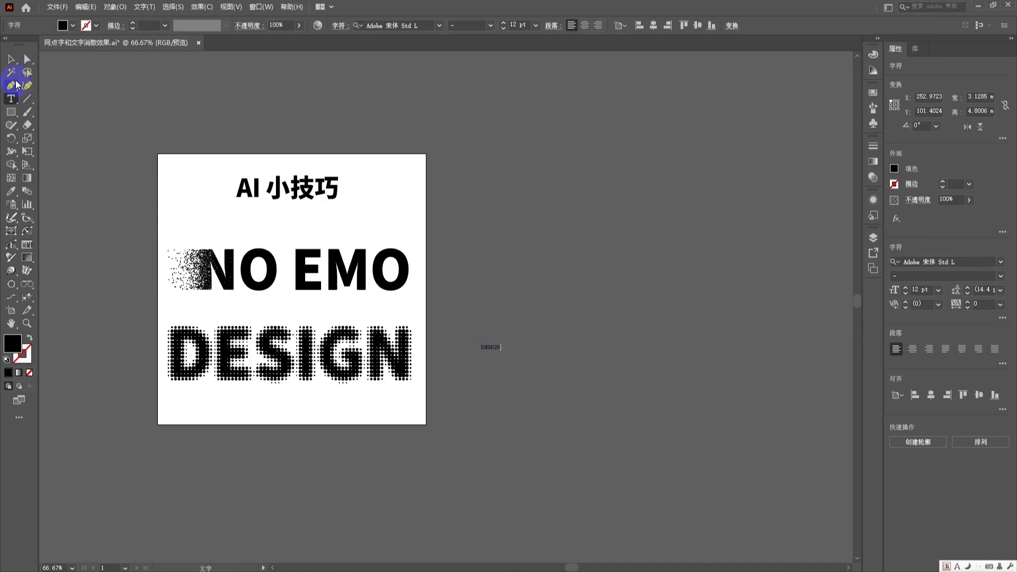
{"action": "left_click", "coordinate": [12, 60]}
{"action": "left_click", "coordinate": [498, 349]}
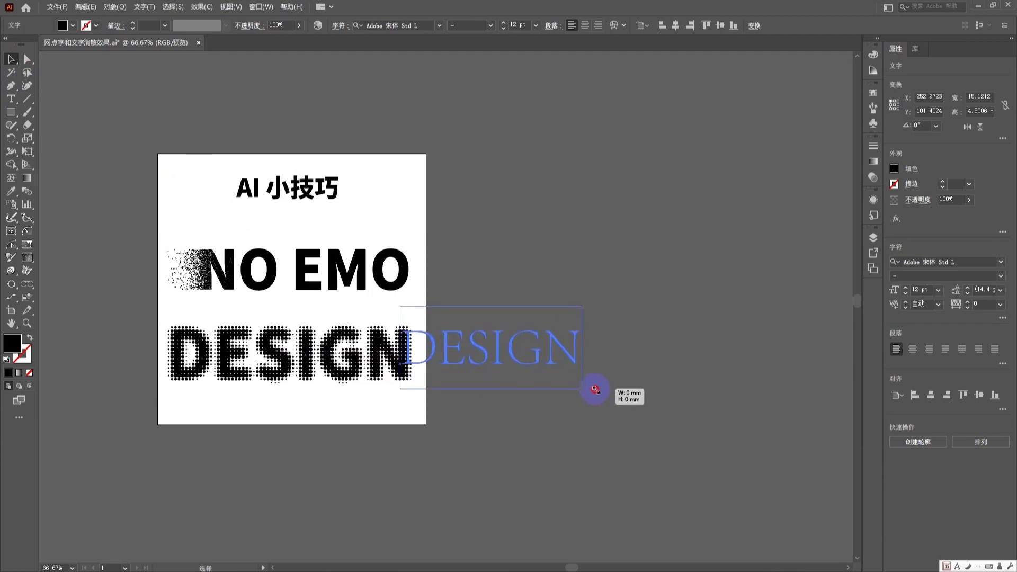
{"action": "left_click_drag", "start_coordinate": [502, 352], "coordinate": [593, 381]}
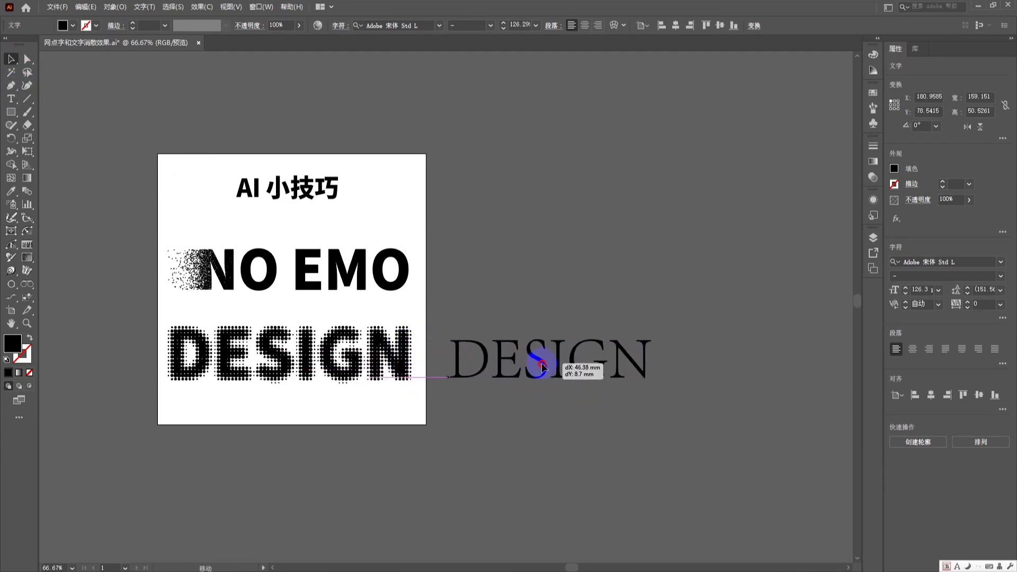
{"action": "left_click_drag", "start_coordinate": [470, 359], "coordinate": [532, 370]}
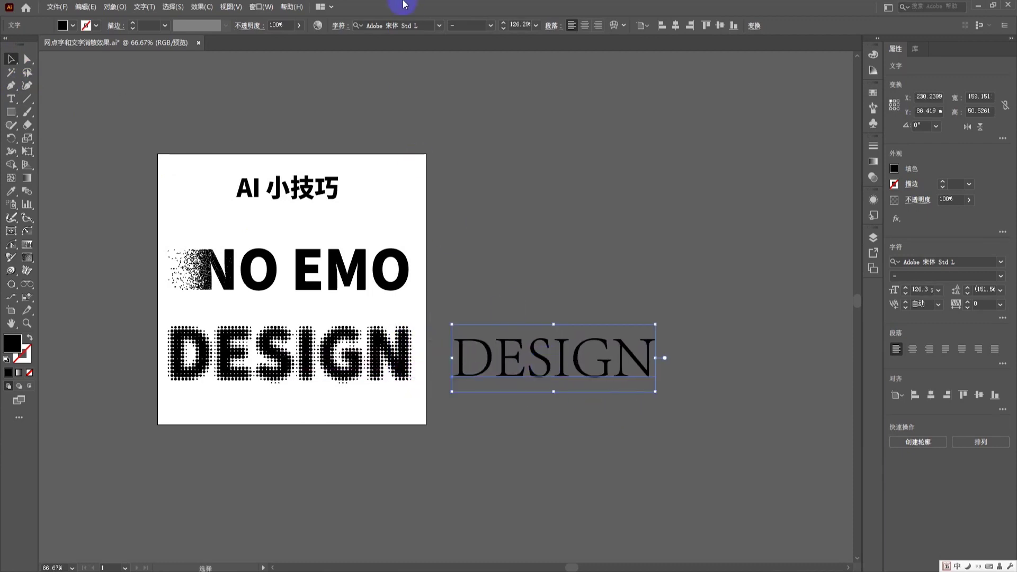
Set the DESIGN text's font to 思源黑体 CN Heavy.
{"action": "left_click", "coordinate": [437, 26]}
{"action": "key", "text": "BackSpace"}
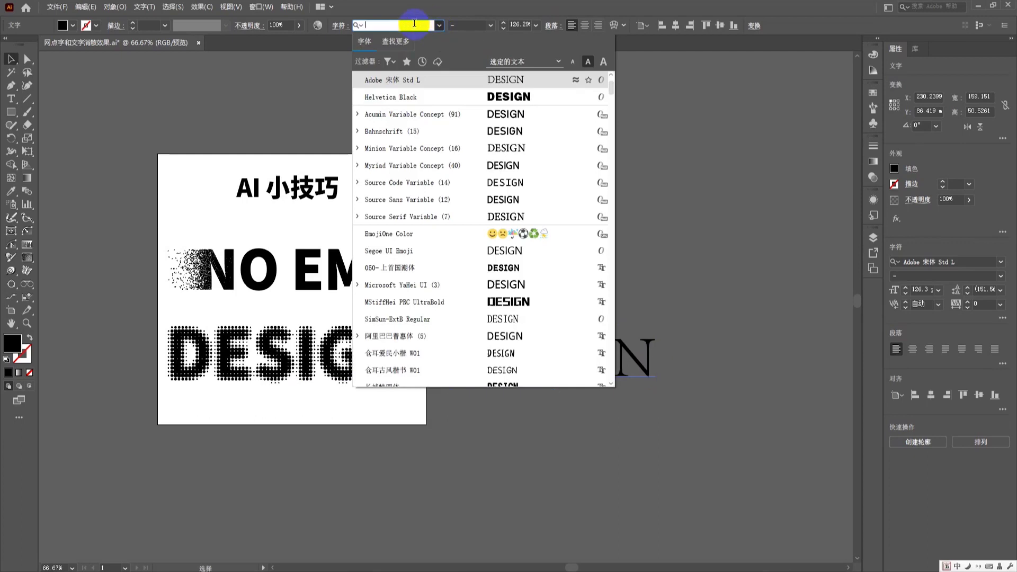
{"action": "type", "text": "siw"}
{"action": "key", "text": "BackSpace"}
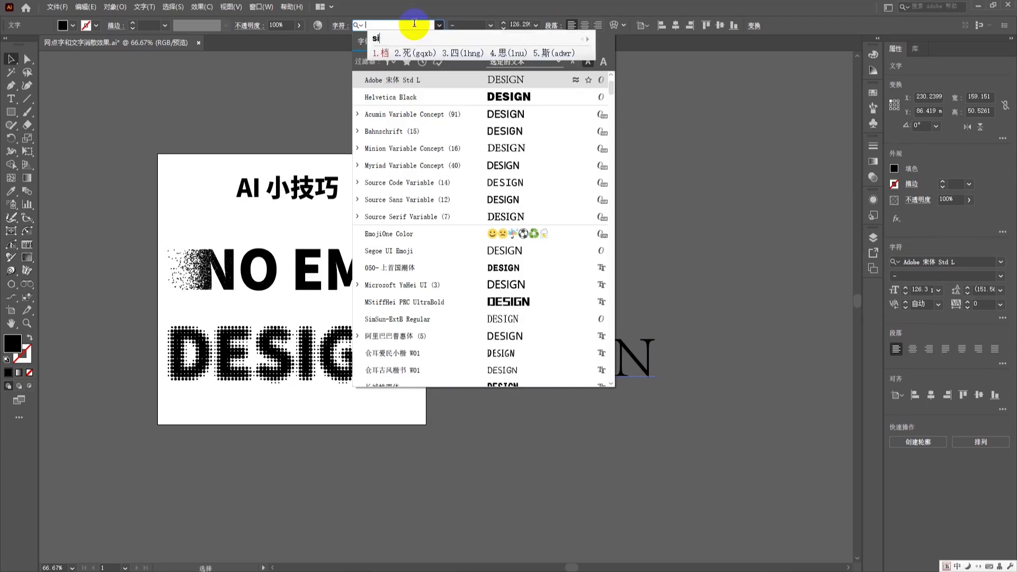
{"action": "type", "text": "yuan"}
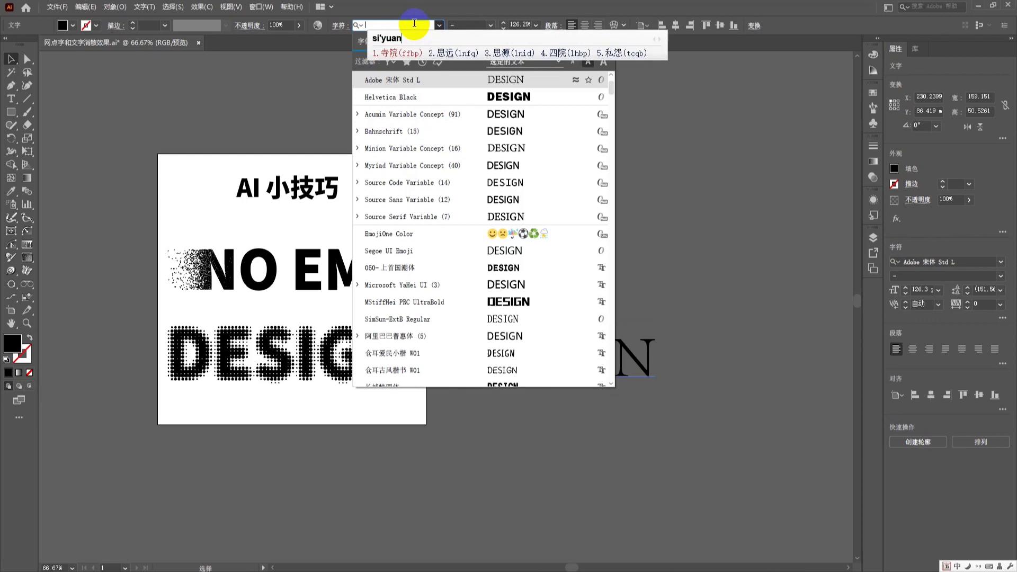
{"action": "type", "text": "3"}
{"action": "left_click", "coordinate": [454, 177]}
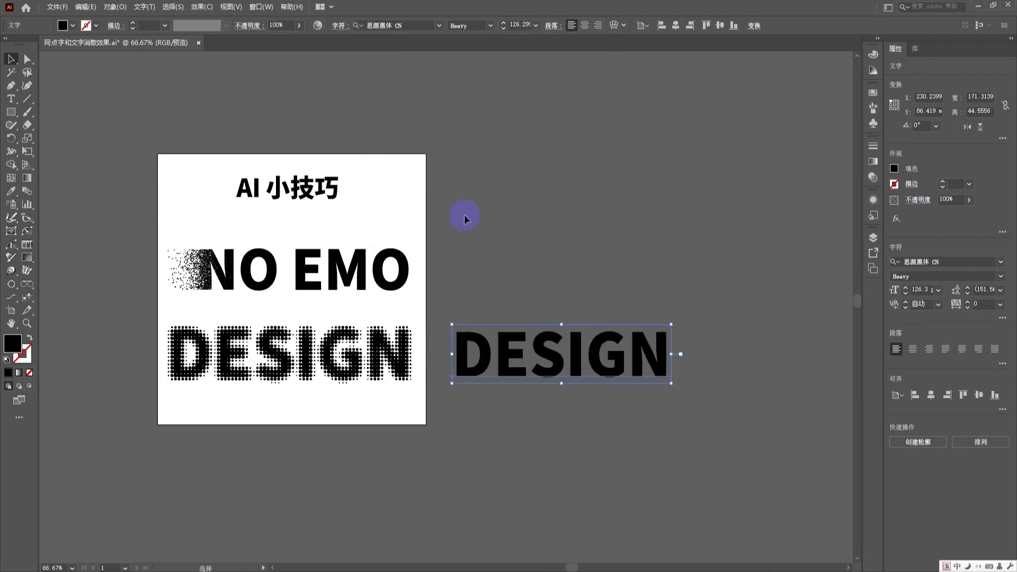
Rasterize the DESIGN text into an RGB 300 ppi image with a white background.
{"action": "left_click_drag", "start_coordinate": [549, 353], "coordinate": [549, 366]}
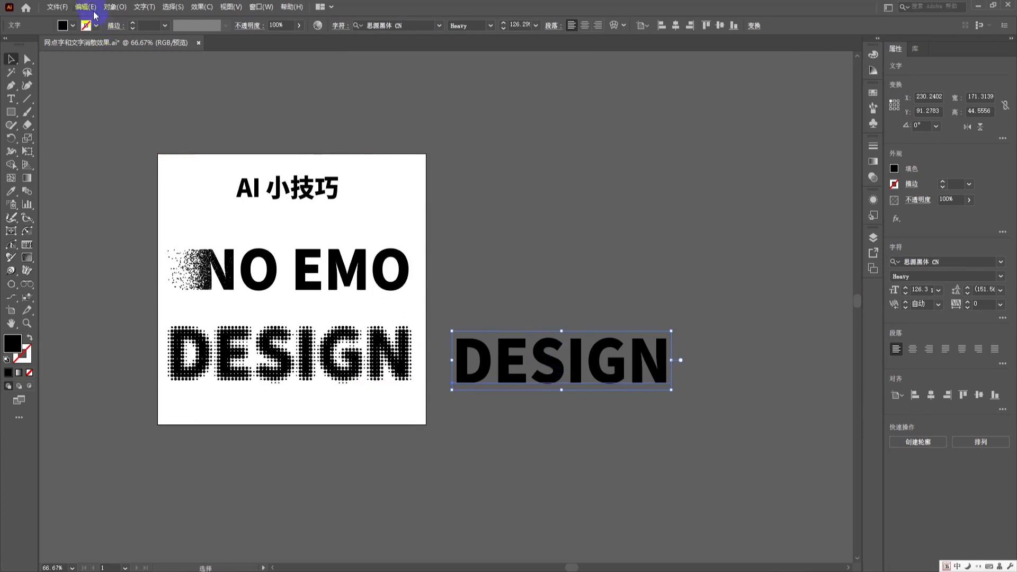
{"action": "left_click", "coordinate": [113, 7]}
{"action": "left_click", "coordinate": [149, 164]}
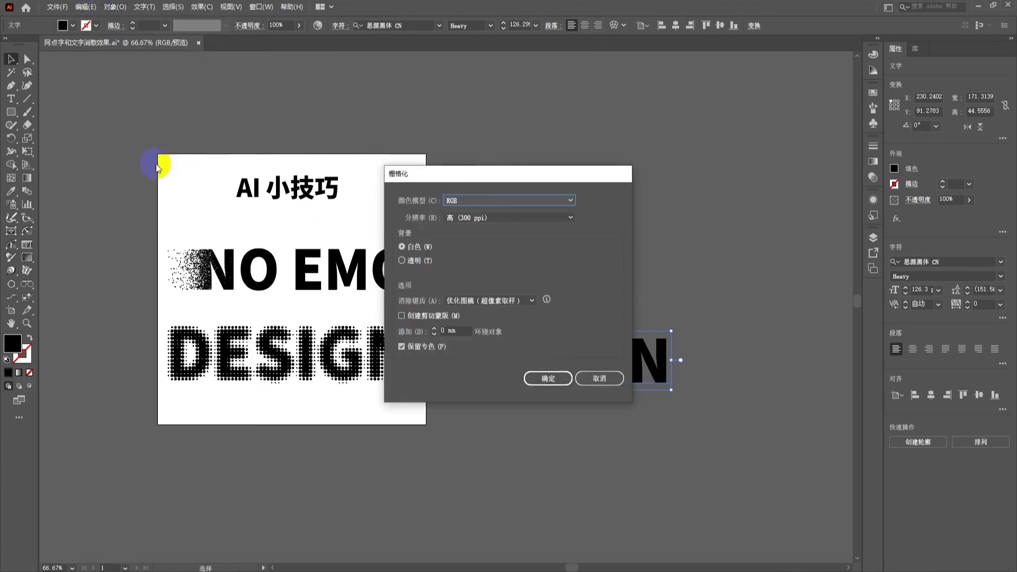
{"action": "mouse_move", "coordinate": [510, 173]}
{"action": "left_mouse_down"}
{"action": "mouse_move", "coordinate": [689, 134]}
{"action": "mouse_move", "coordinate": [680, 136]}
{"action": "left_mouse_up"}
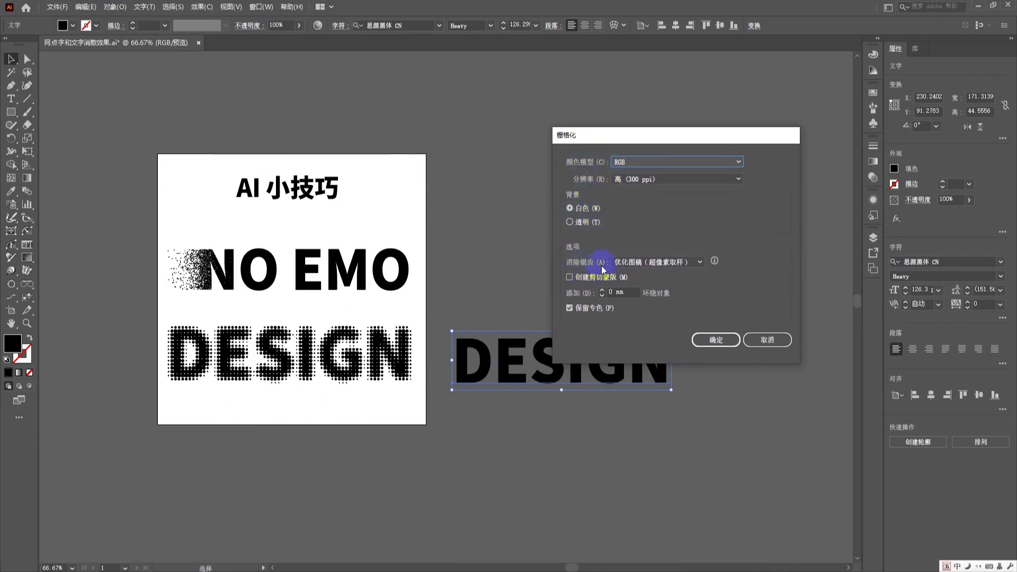
{"action": "left_click", "coordinate": [660, 265]}
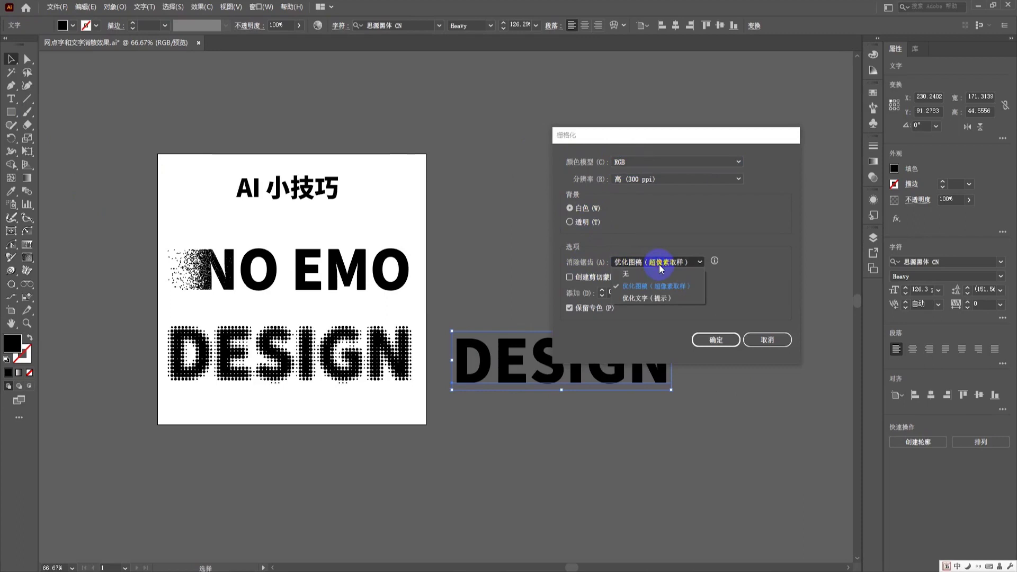
{"action": "left_click", "coordinate": [721, 340]}
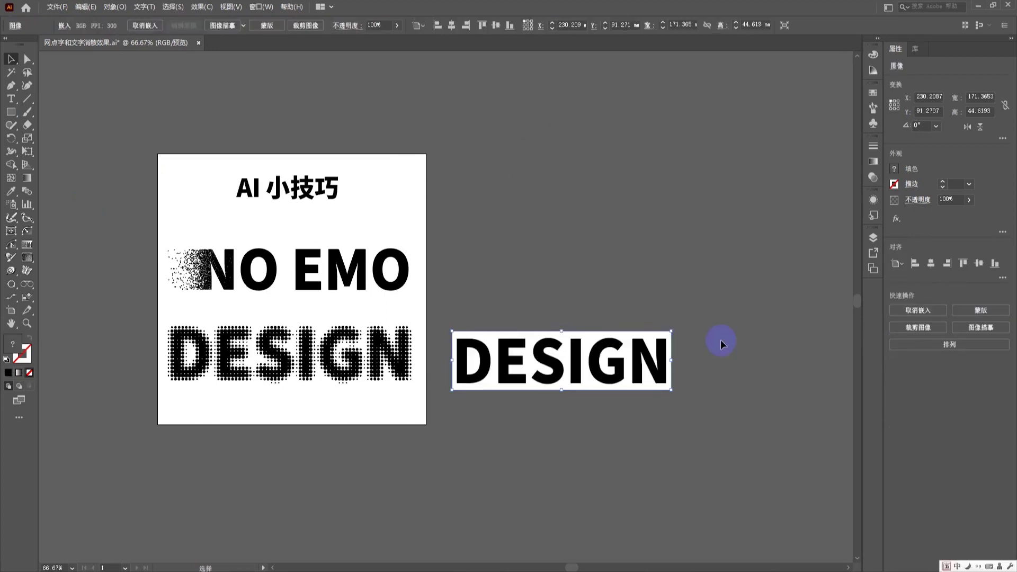
Apply a Gaussian Blur to soften the DESIGN image's letter edges.
{"action": "left_click", "coordinate": [201, 7]}
{"action": "mouse_move", "coordinate": [239, 248]}
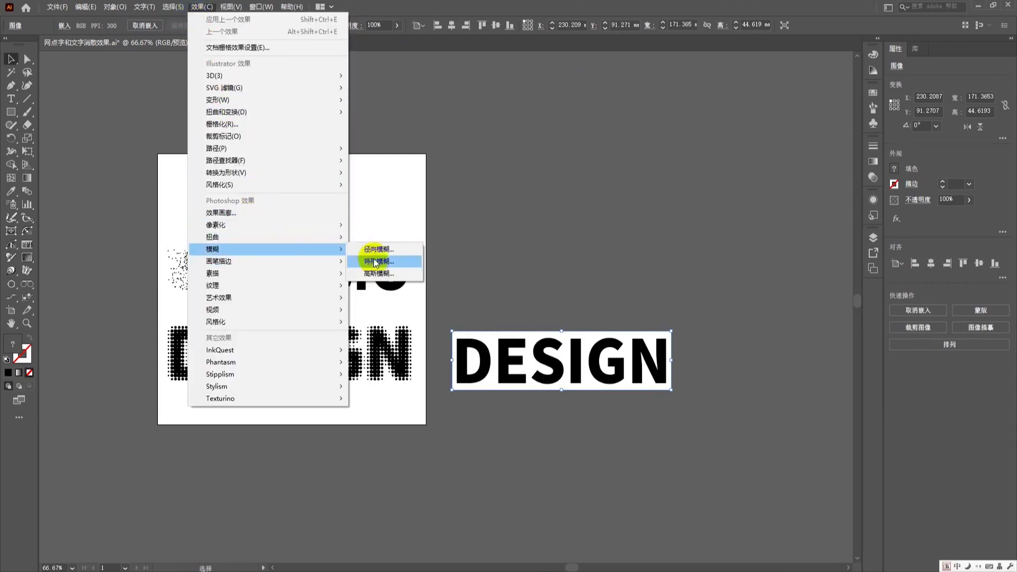
{"action": "left_click", "coordinate": [372, 279]}
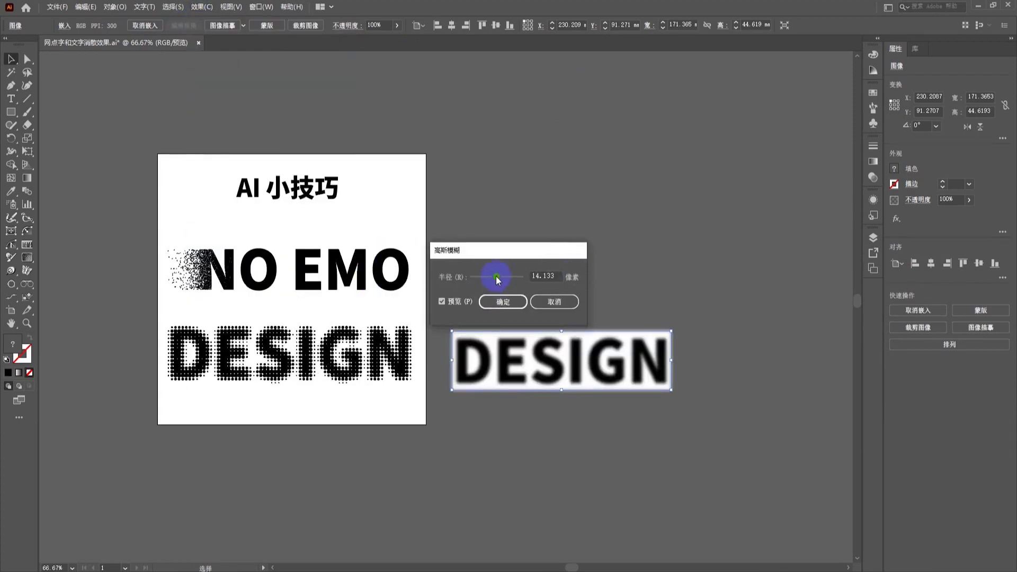
{"action": "left_click_drag", "start_coordinate": [495, 277], "coordinate": [498, 277]}
{"action": "left_click", "coordinate": [503, 302]}
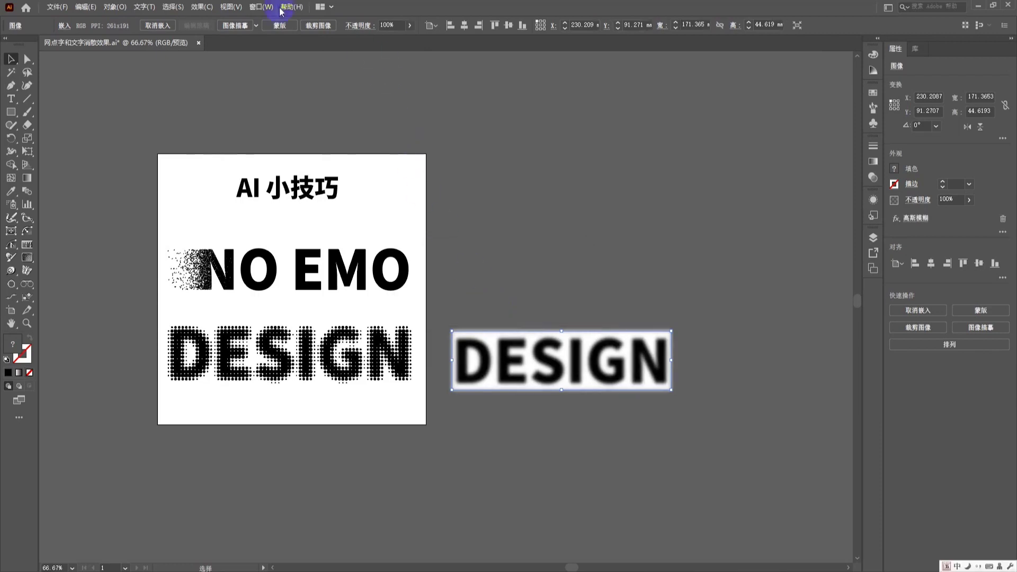
Apply Color Halftone with 15-pixel max radius and channel angles 0 and 90.
{"action": "left_click", "coordinate": [201, 7]}
{"action": "mouse_move", "coordinate": [238, 225]}
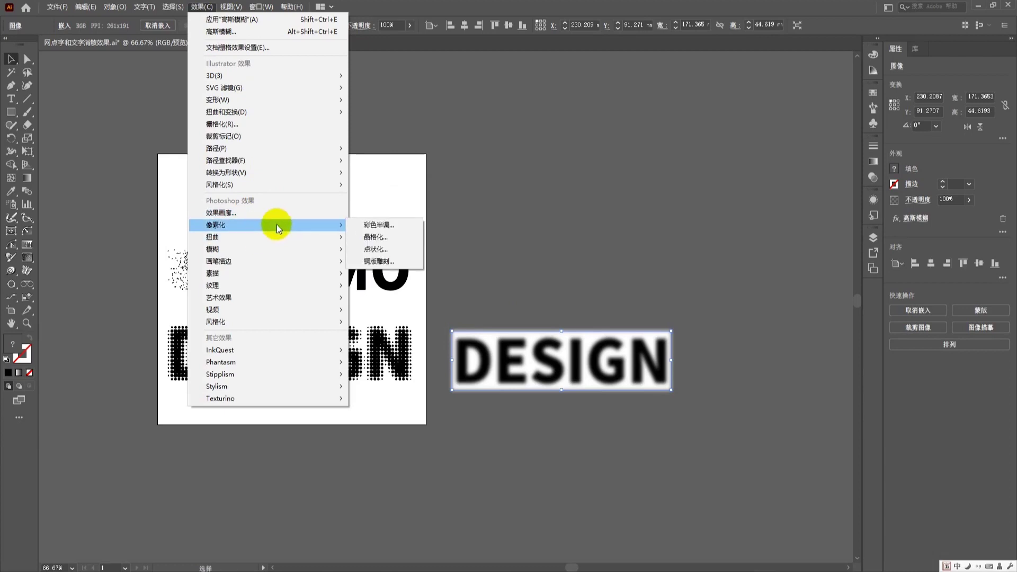
{"action": "left_click", "coordinate": [384, 225]}
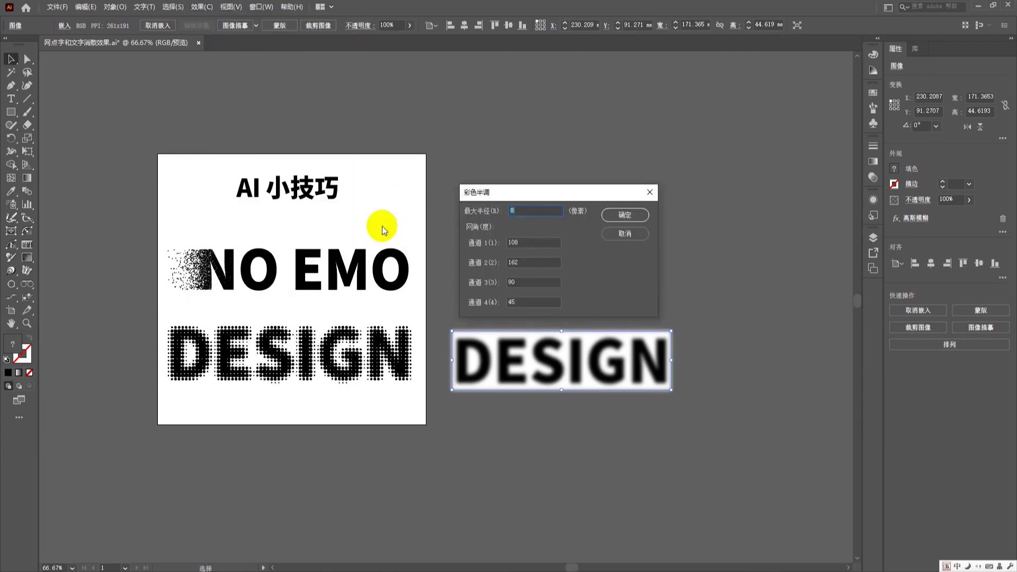
{"action": "left_click", "coordinate": [520, 210]}
{"action": "key", "text": "Tab"}
{"action": "type", "text": "0"}
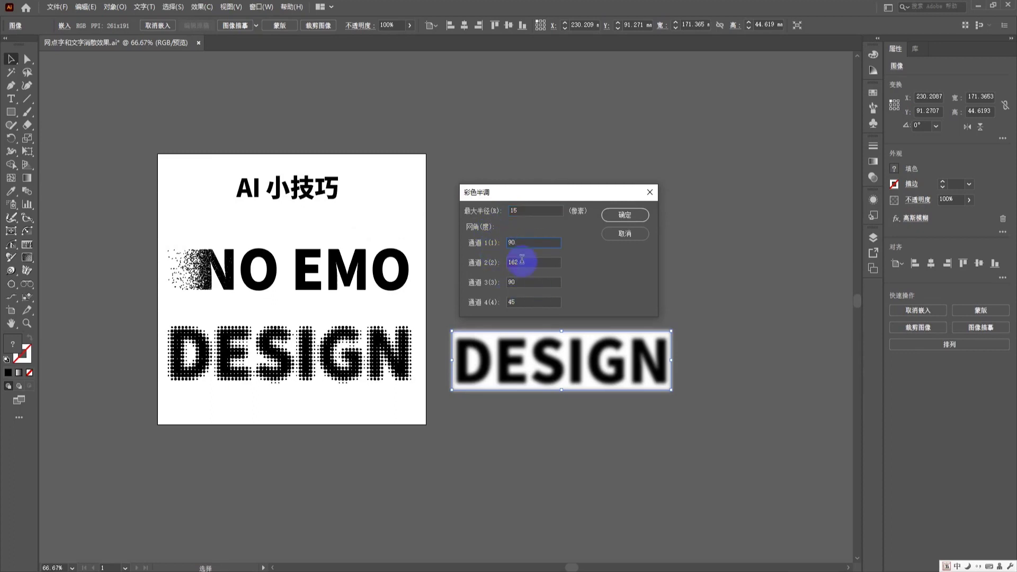
{"action": "key", "text": "Tab"}
{"action": "type", "text": "90"}
{"action": "left_click", "coordinate": [620, 211]}
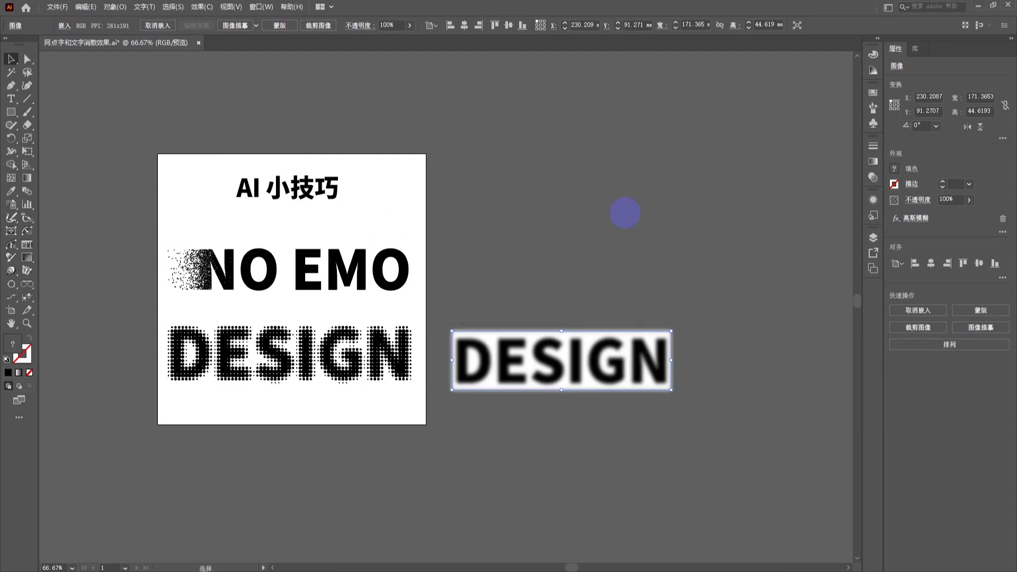
Enlarge the halftone DESIGN image, then Image Trace and Expand it into vector dots.
{"action": "left_click_drag", "start_coordinate": [674, 387], "coordinate": [705, 409]}
{"action": "left_click_drag", "start_coordinate": [595, 386], "coordinate": [569, 368]}
{"action": "scroll", "coordinate": [568, 374], "scroll_direction": "up", "scroll_amount": 1}
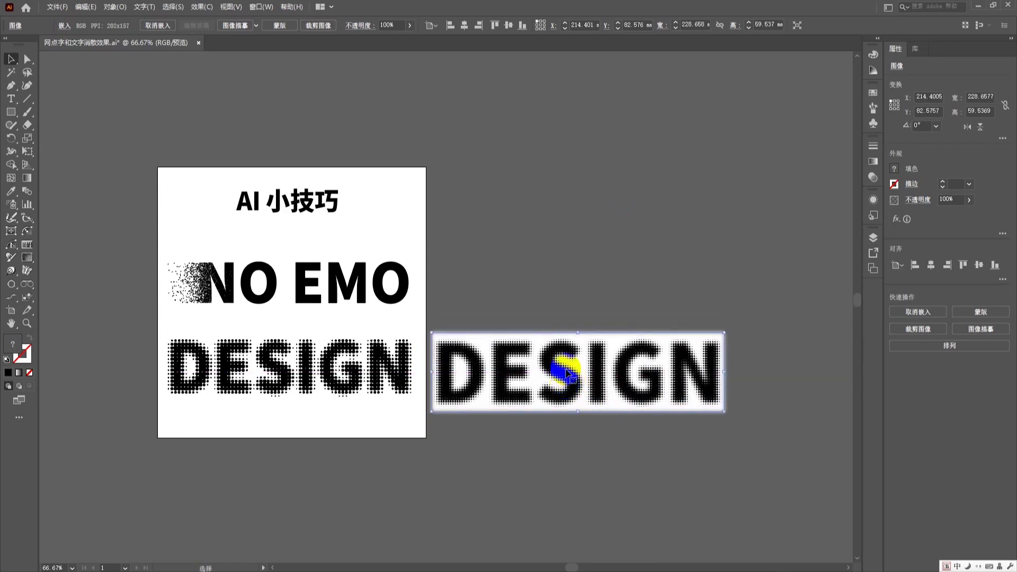
{"action": "scroll", "coordinate": [568, 373], "scroll_direction": "up", "scroll_amount": 1}
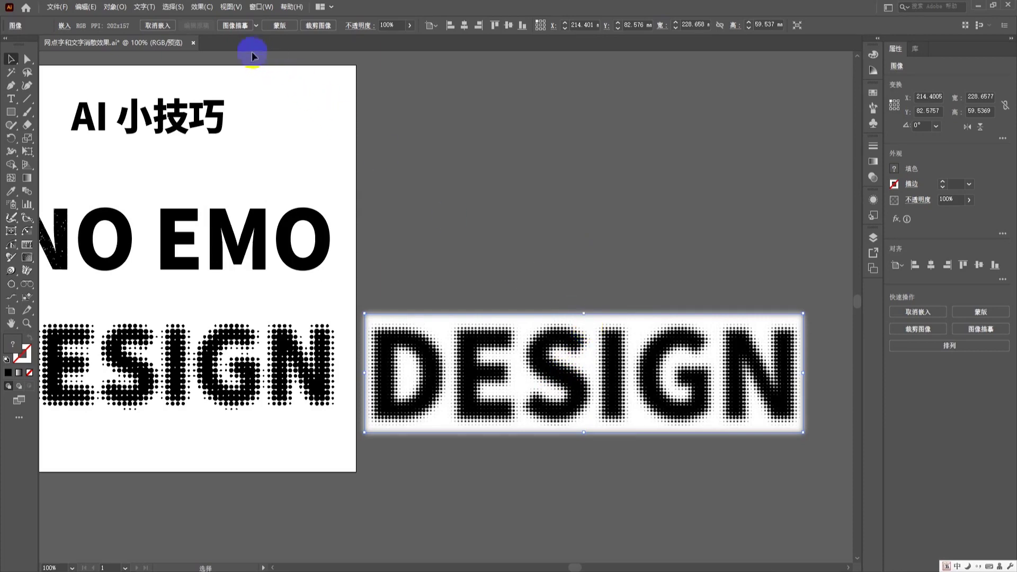
{"action": "left_click", "coordinate": [231, 27]}
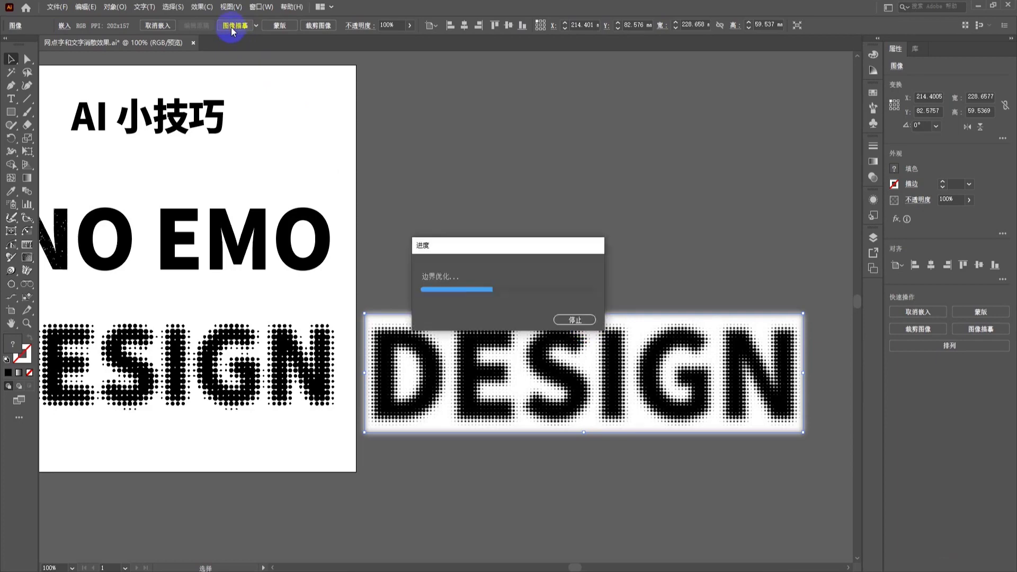
{"action": "left_click", "coordinate": [266, 31]}
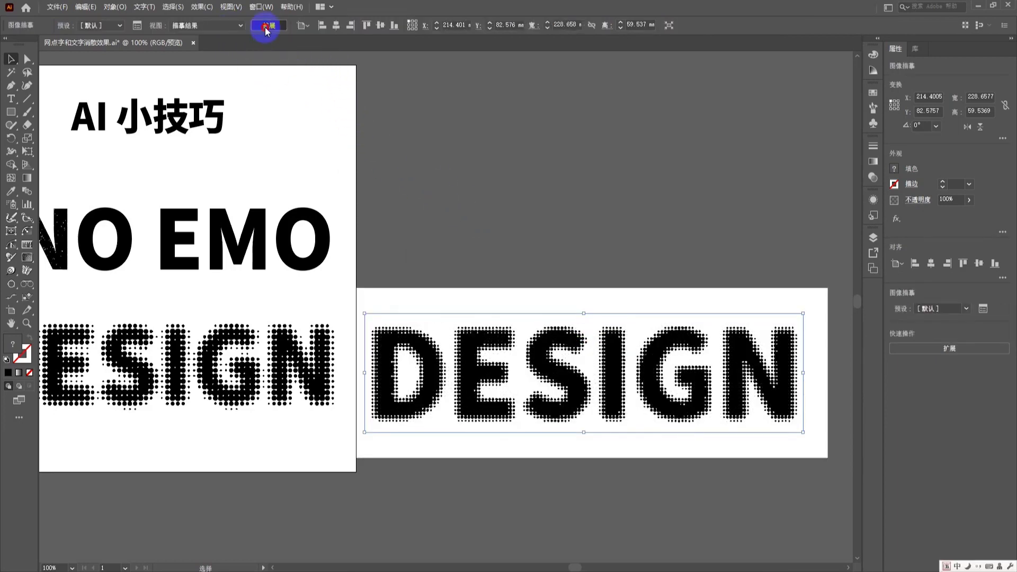
Ungroup the traced DESIGN and delete its white background with the Magic Wand.
{"action": "right_click", "coordinate": [593, 303]}
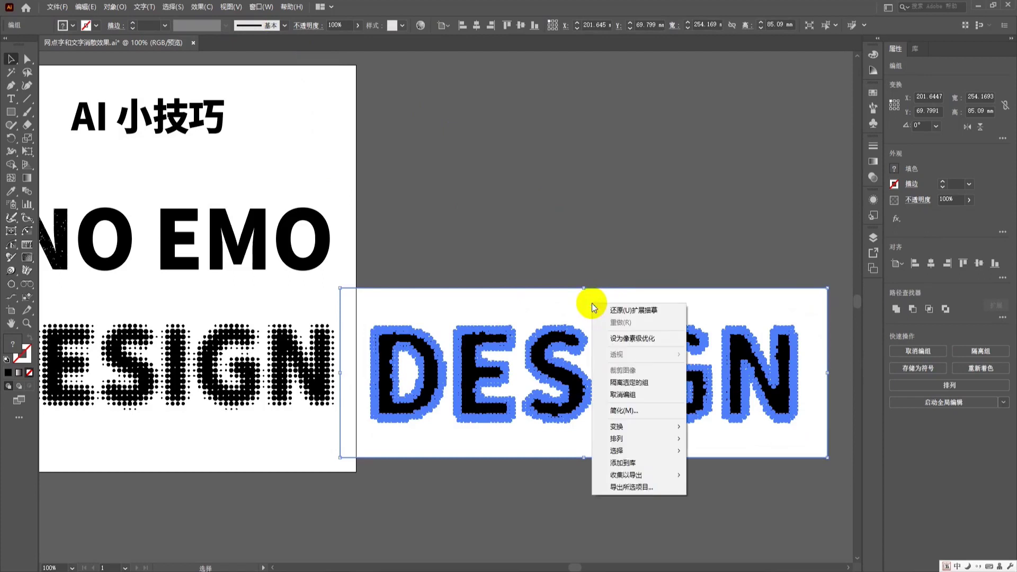
{"action": "left_click", "coordinate": [641, 390]}
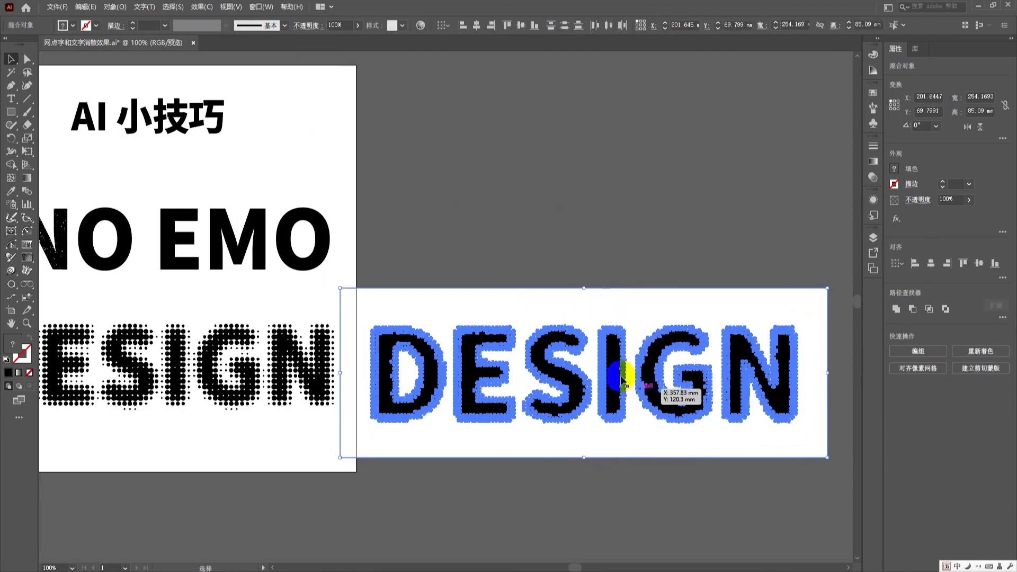
{"action": "left_click", "coordinate": [10, 73]}
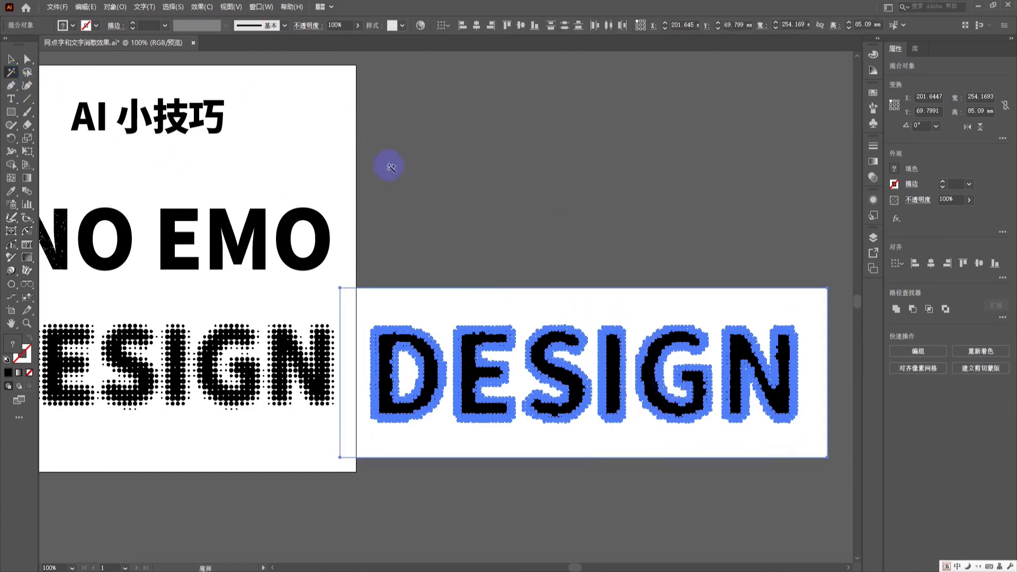
{"action": "left_click", "coordinate": [504, 302]}
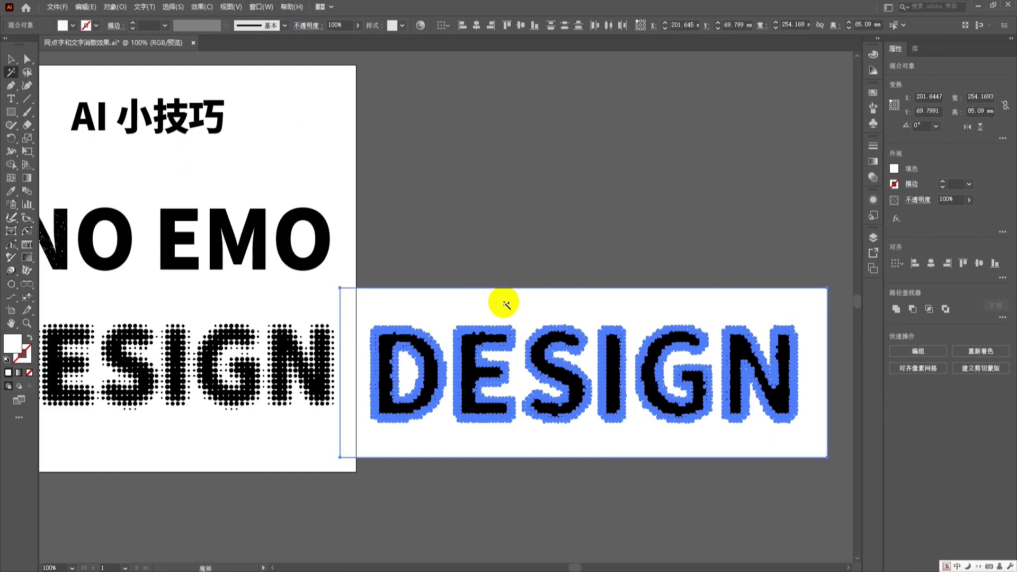
{"action": "key", "text": "Delete"}
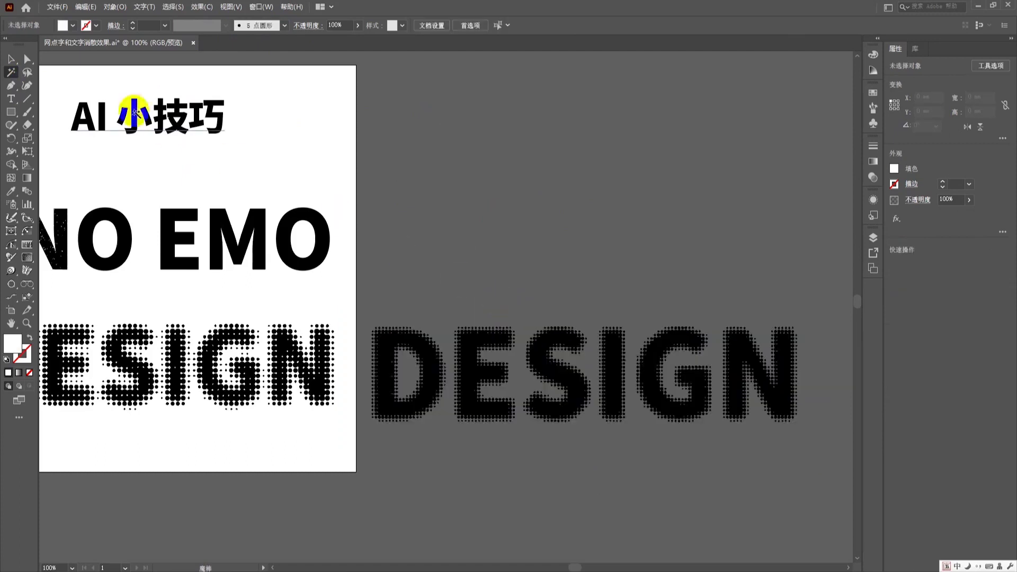
Select all the DESIGN halftone dots and fill them yellow.
{"action": "key", "text": "v"}
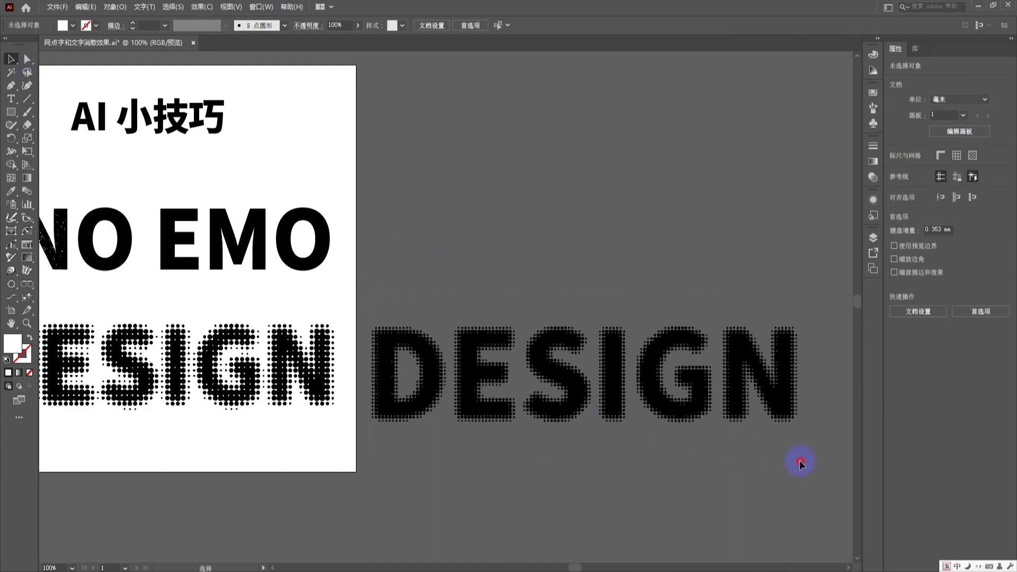
{"action": "left_click_drag", "start_coordinate": [394, 315], "coordinate": [816, 463]}
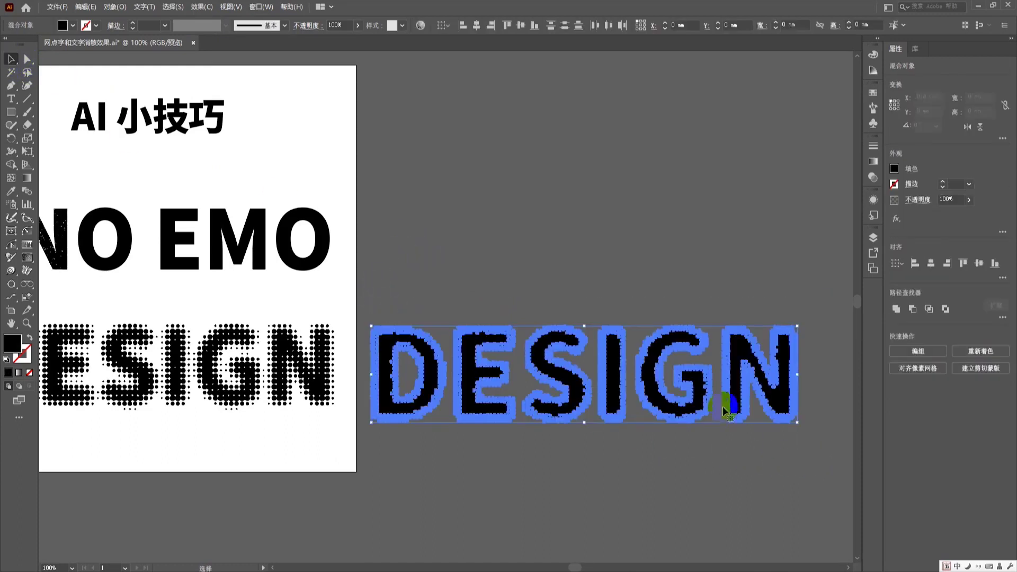
{"action": "left_click", "coordinate": [73, 25]}
{"action": "left_click", "coordinate": [62, 44]}
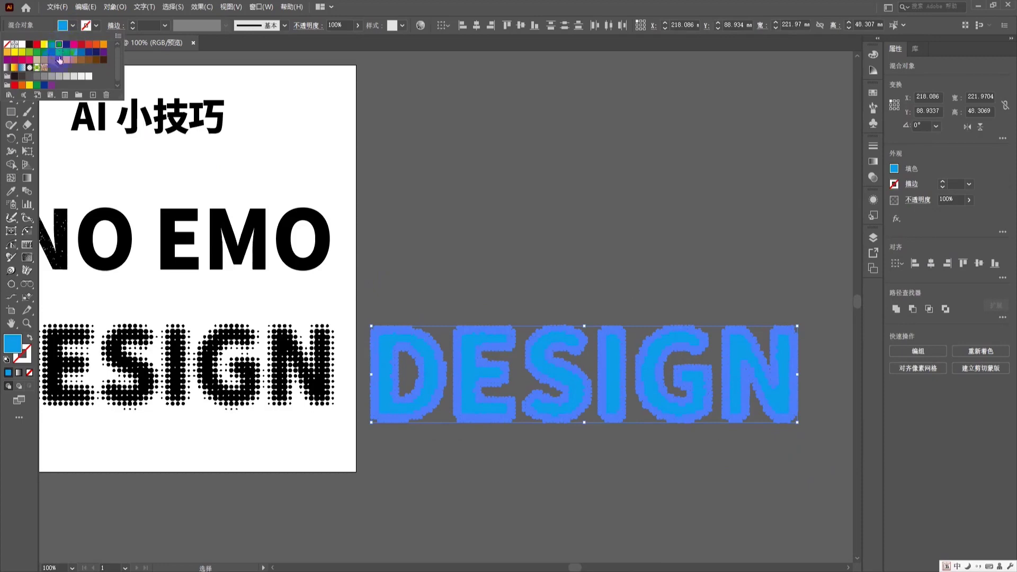
{"action": "left_click", "coordinate": [14, 52]}
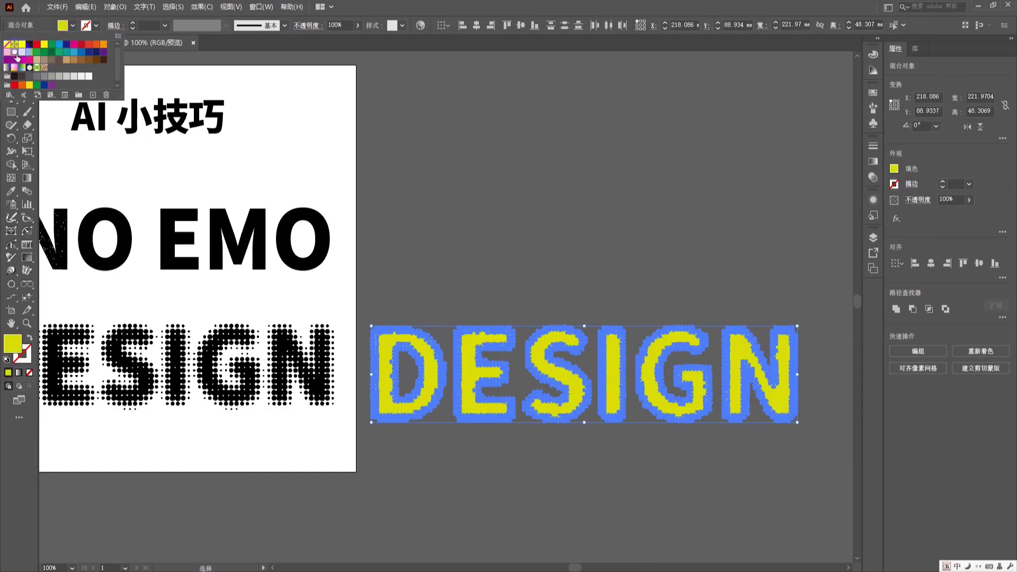
{"action": "left_click", "coordinate": [463, 200]}
{"action": "left_click", "coordinate": [519, 212]}
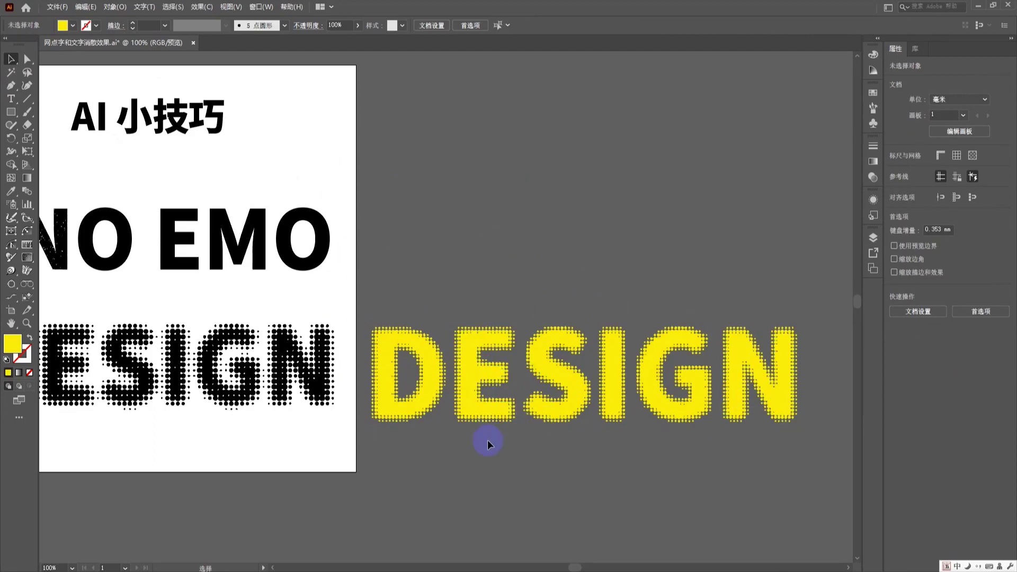
{"action": "scroll", "coordinate": [561, 450], "scroll_direction": "down", "scroll_amount": 1}
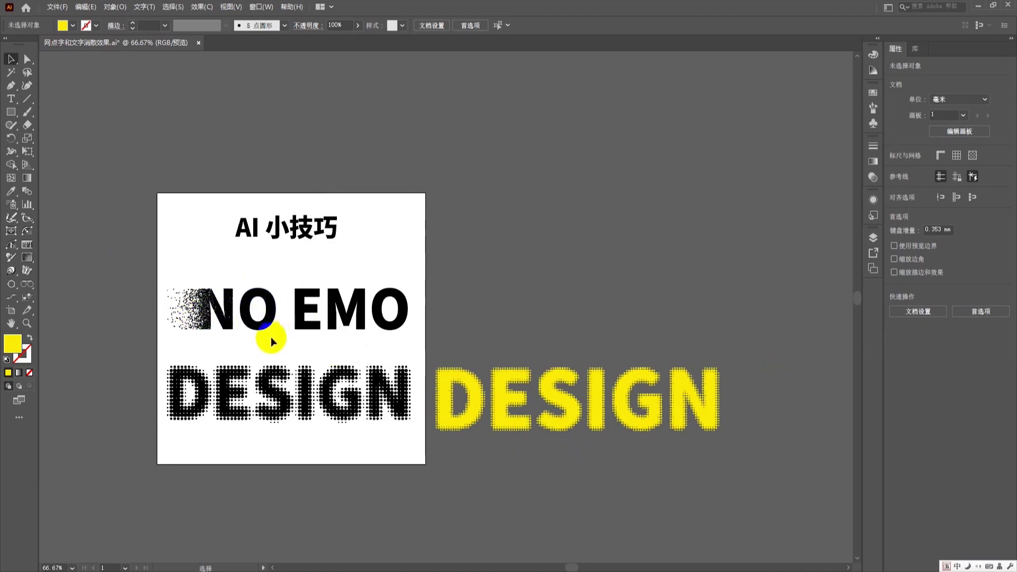
Add black NO EMO text at about 175 pt, placed just above the yellow DESIGN.
{"action": "left_click", "coordinate": [10, 98]}
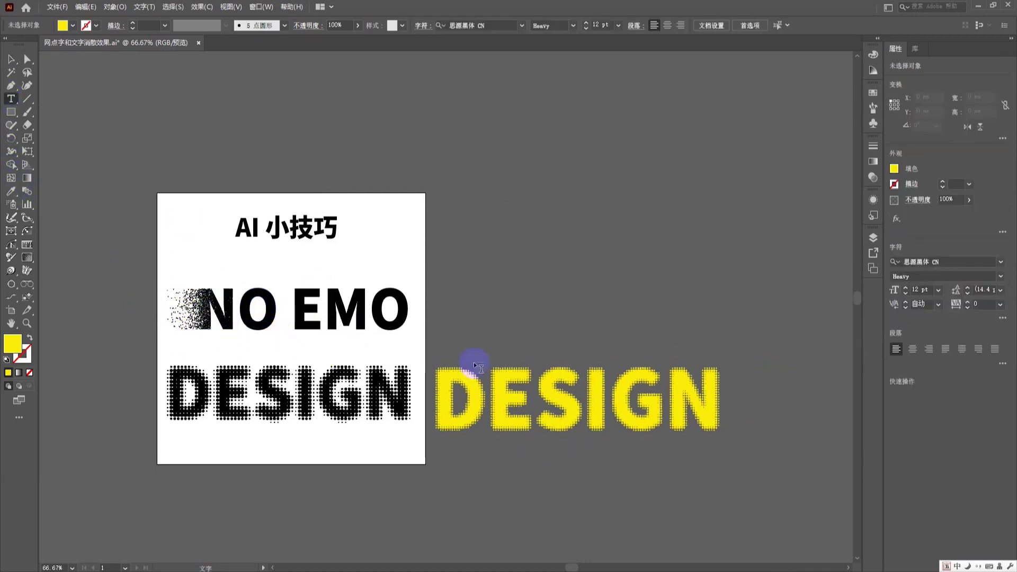
{"action": "left_click", "coordinate": [450, 299]}
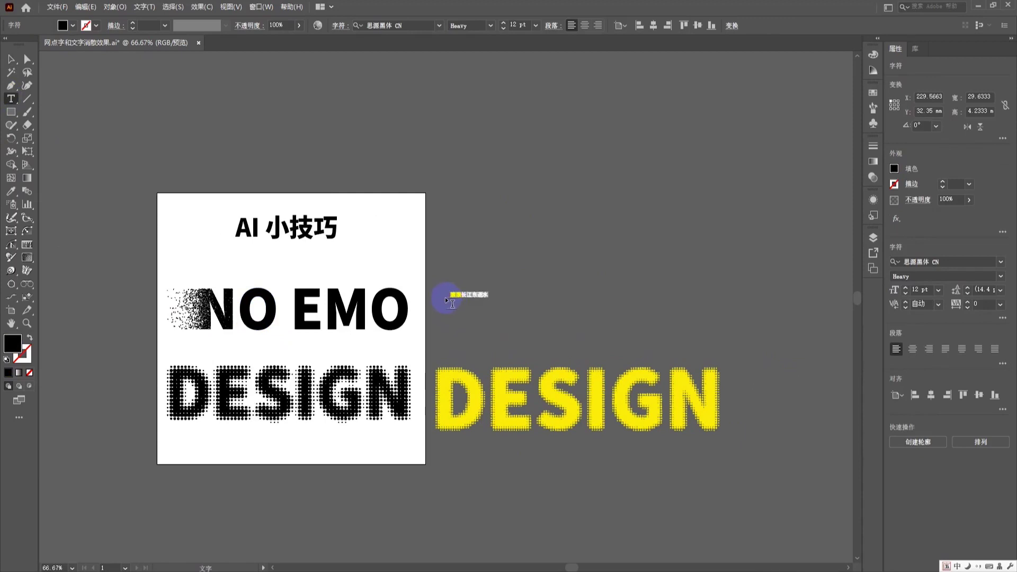
{"action": "key", "text": "BackSpace"}
{"action": "type", "text": "NO EMO"}
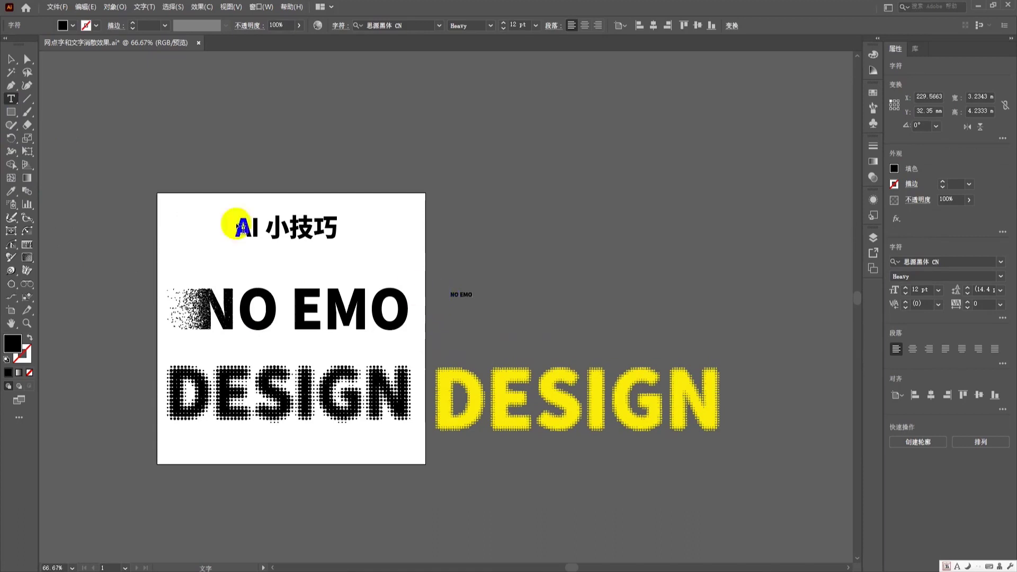
{"action": "type", "text": "EMO"}
{"action": "left_click", "coordinate": [11, 59]}
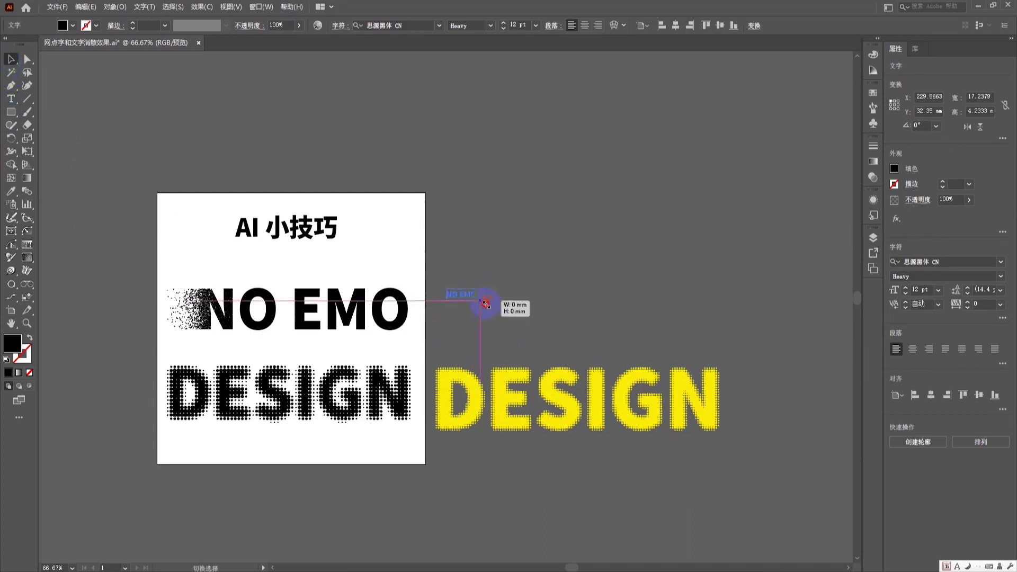
{"action": "left_click_drag", "start_coordinate": [474, 298], "coordinate": [625, 349]}
{"action": "mouse_move", "coordinate": [460, 296]}
{"action": "left_mouse_down"}
{"action": "mouse_move", "coordinate": [552, 314]}
{"action": "mouse_move", "coordinate": [587, 306]}
{"action": "left_mouse_up"}
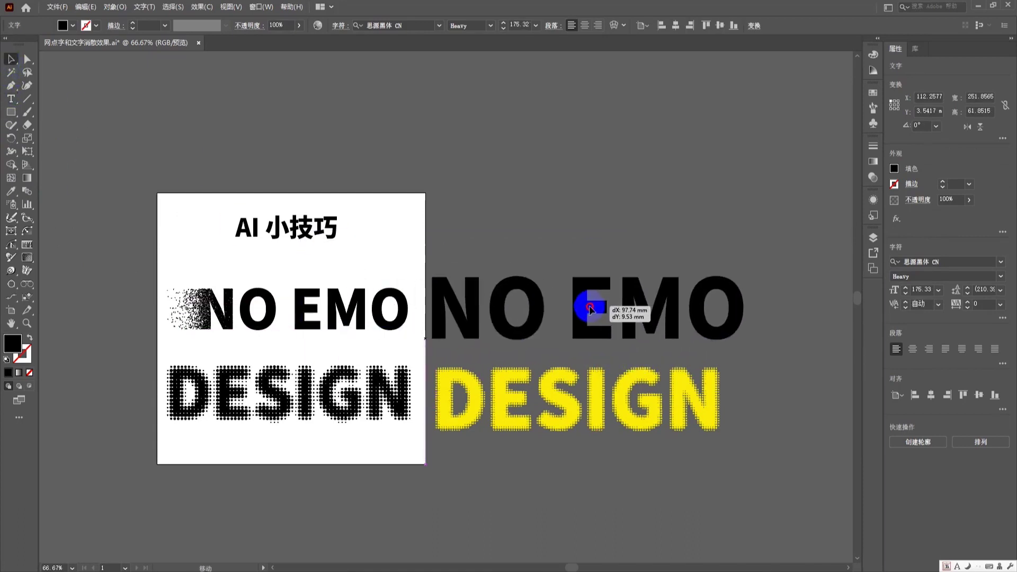
{"action": "right_click", "coordinate": [545, 301]}
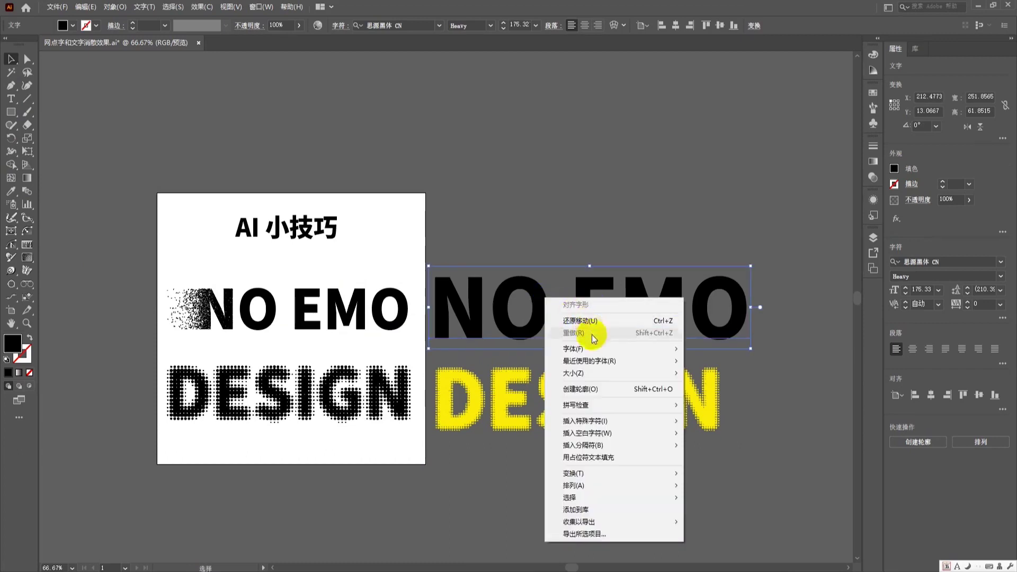
Outline NO EMO and drag the N's bottom-left anchor left into a solid block.
{"action": "left_click", "coordinate": [584, 396]}
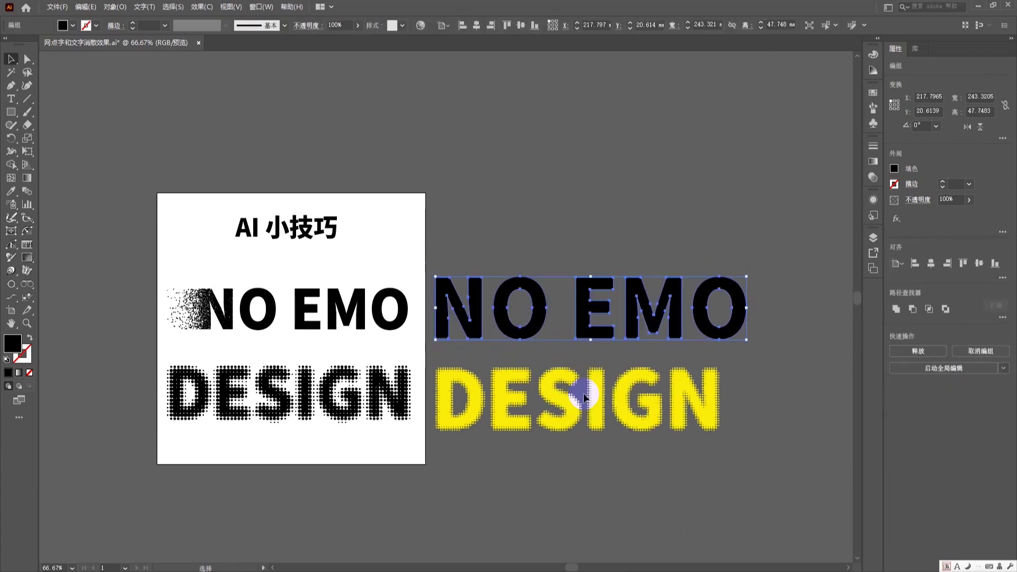
{"action": "left_click", "coordinate": [28, 58]}
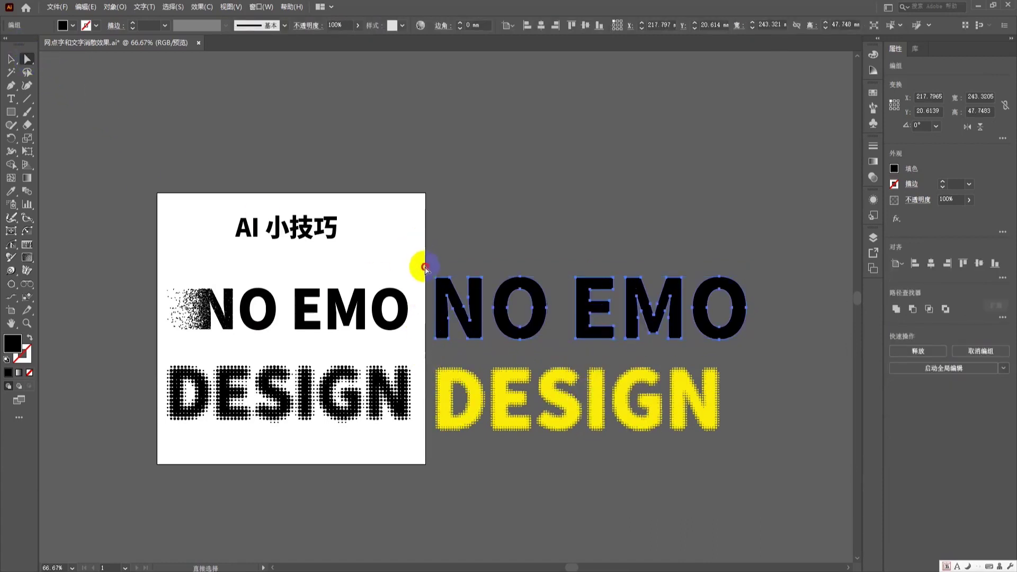
{"action": "left_click", "coordinate": [436, 353]}
{"action": "left_click", "coordinate": [436, 337]}
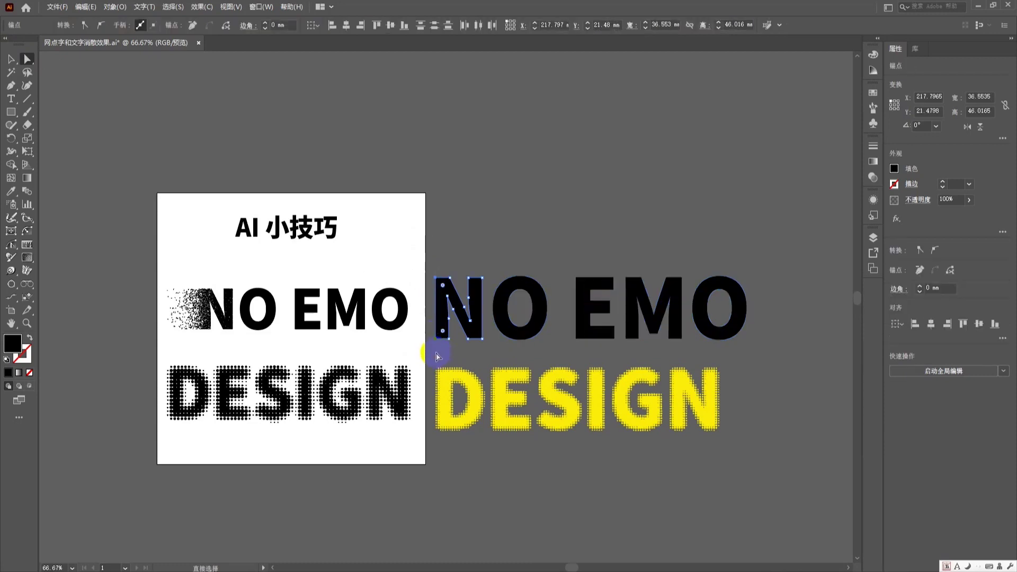
{"action": "left_click_drag", "start_coordinate": [437, 343], "coordinate": [379, 347]}
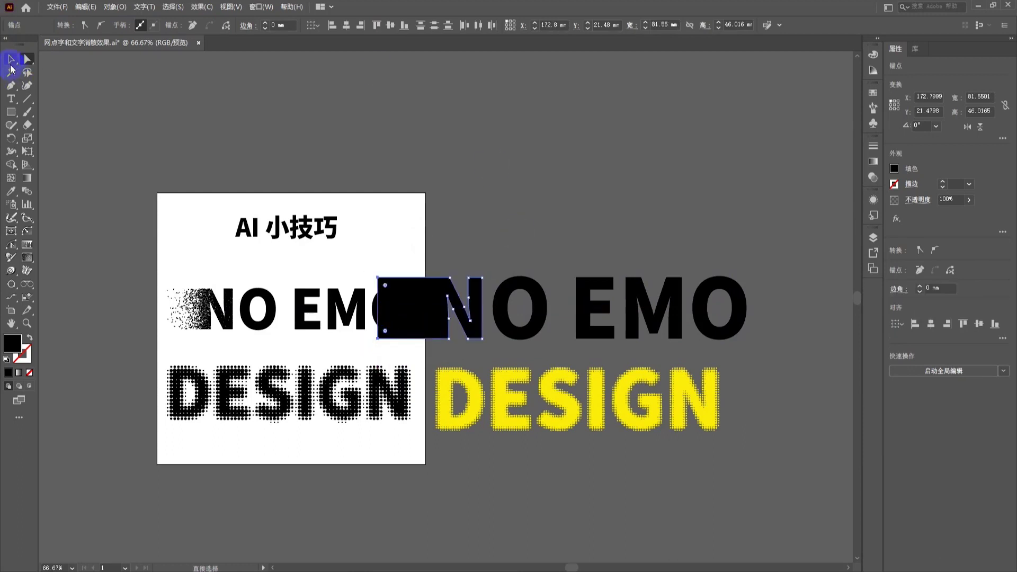
Move the NO EMO group right, beside the artboard above DESIGN.
{"action": "left_click", "coordinate": [10, 61]}
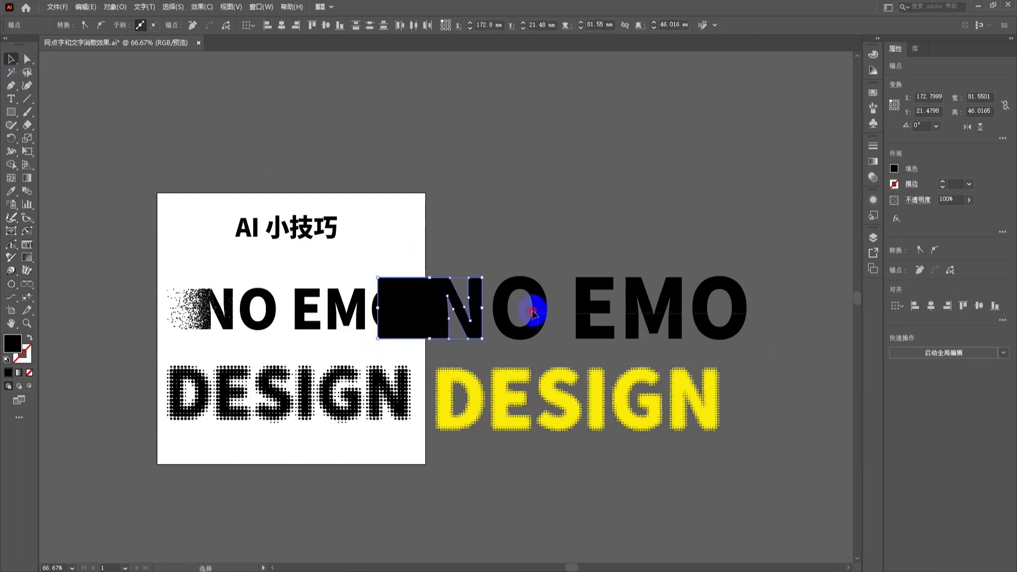
{"action": "left_click_drag", "start_coordinate": [434, 296], "coordinate": [541, 301]}
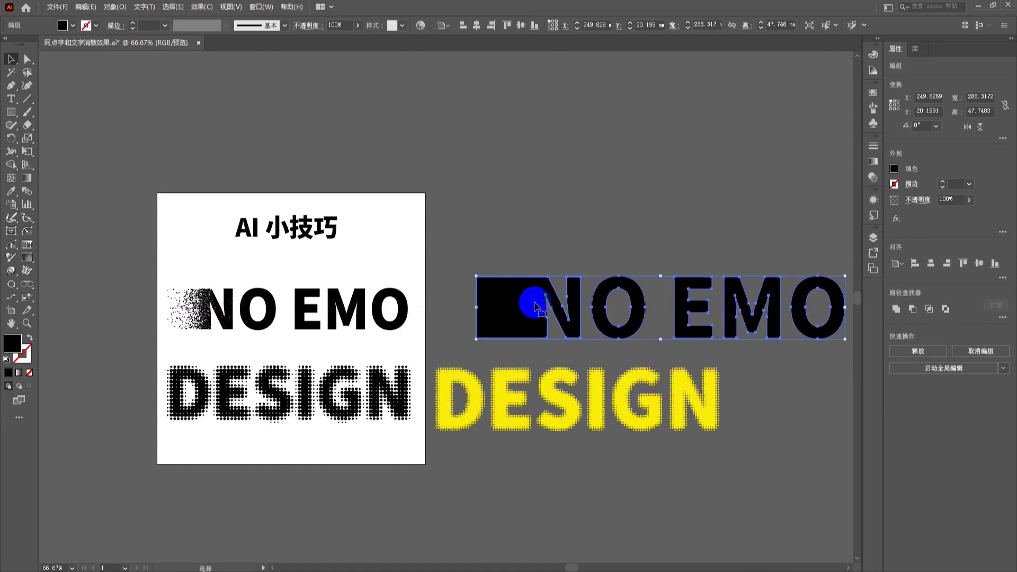
{"action": "left_click_drag", "start_coordinate": [541, 301], "coordinate": [541, 301]}
Draw a white-to-black gradient rectangle over the block and left half of the N.
{"action": "left_click", "coordinate": [11, 113]}
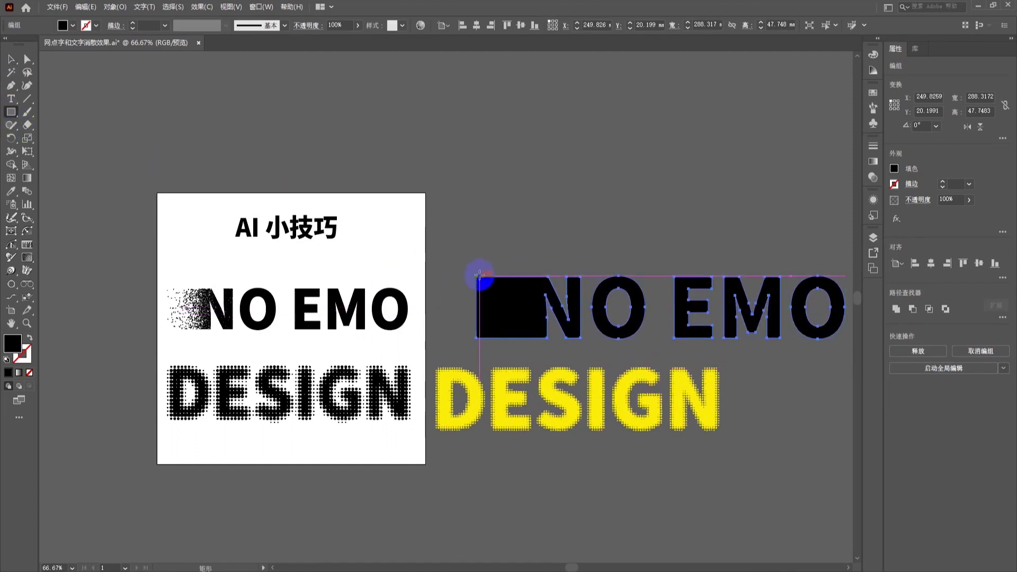
{"action": "left_click_drag", "start_coordinate": [476, 276], "coordinate": [582, 337]}
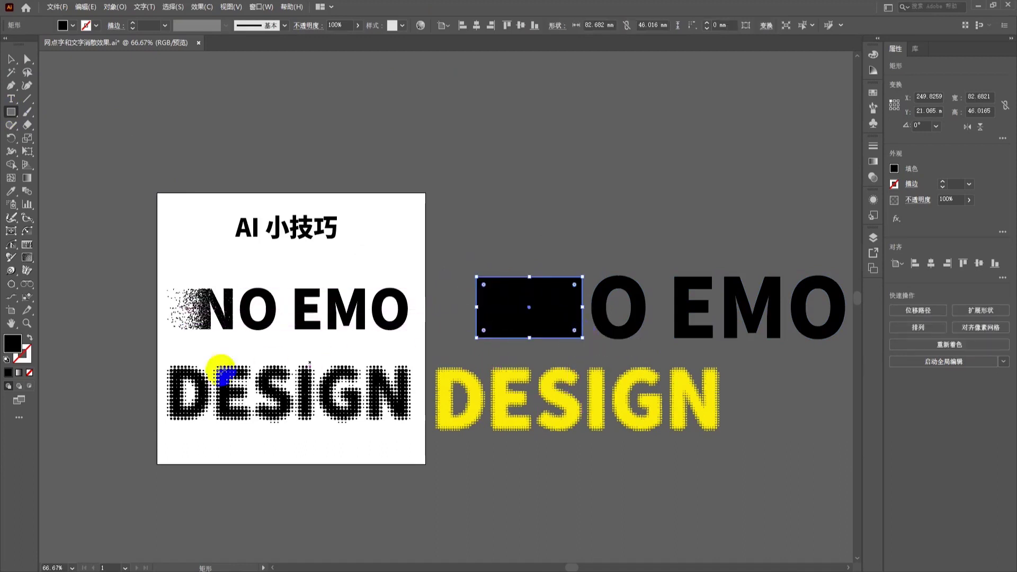
{"action": "left_click", "coordinate": [17, 373]}
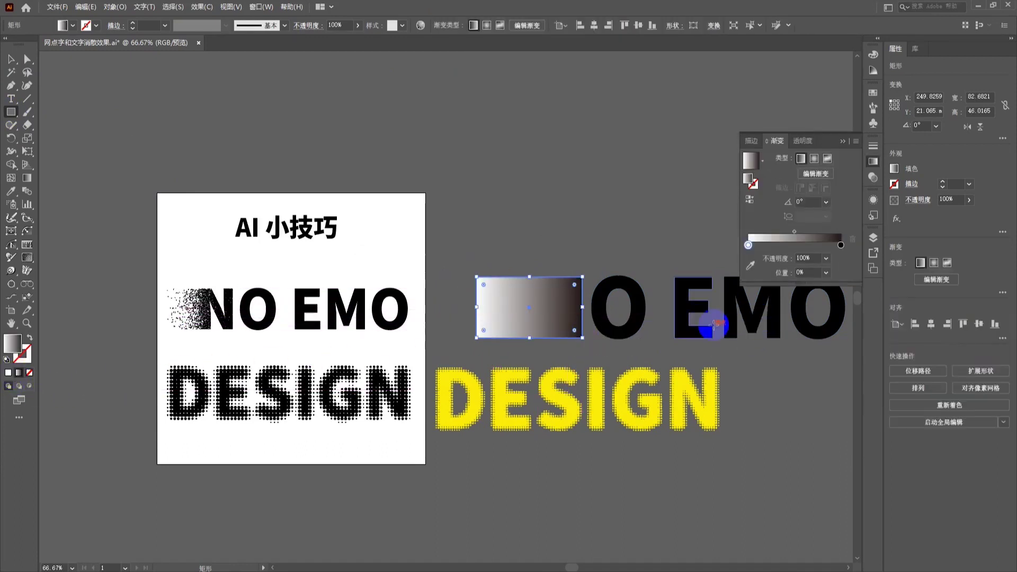
Apply a Grainy Dots Mezzotint effect to the gradient rectangle.
{"action": "left_click", "coordinate": [201, 7]}
{"action": "mouse_move", "coordinate": [216, 224]}
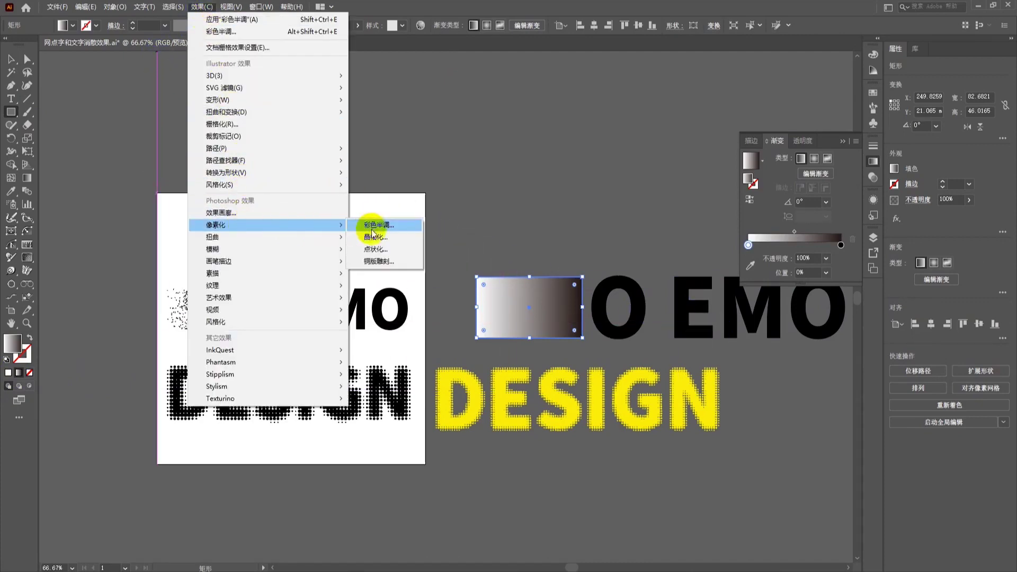
{"action": "left_click", "coordinate": [378, 262]}
{"action": "left_click", "coordinate": [397, 294]}
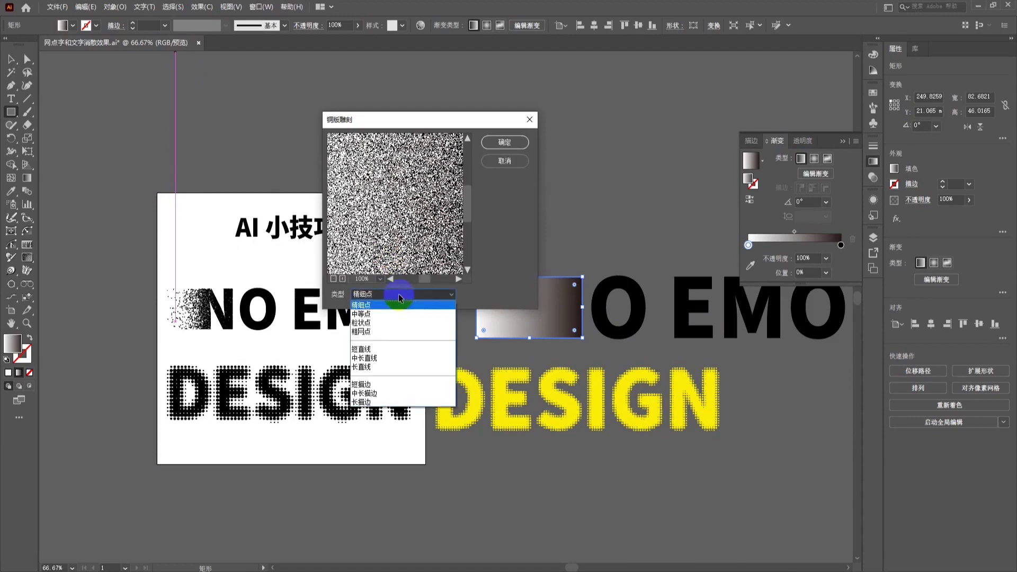
{"action": "left_click", "coordinate": [385, 323]}
{"action": "left_click", "coordinate": [504, 142]}
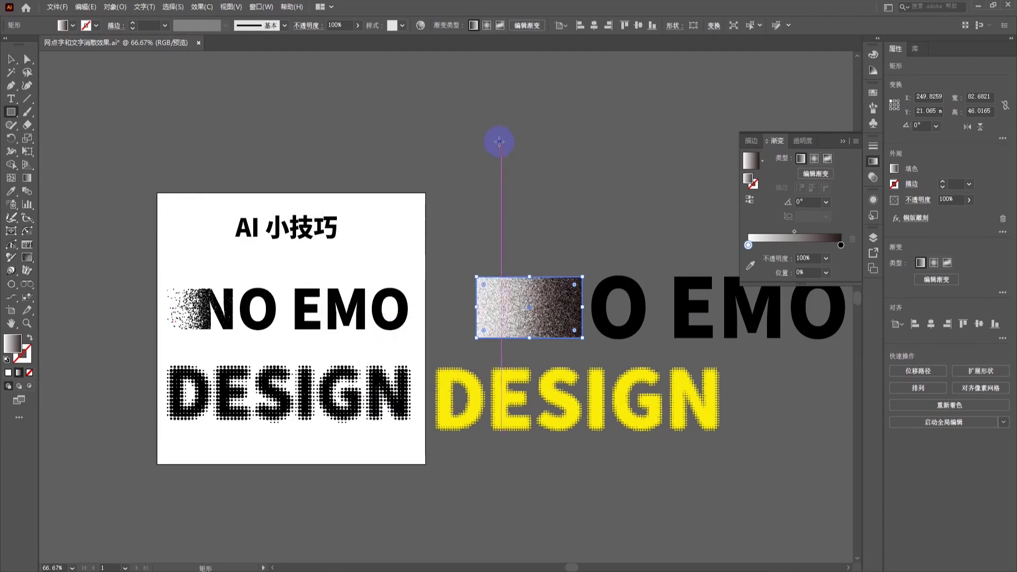
{"action": "left_click", "coordinate": [115, 6]}
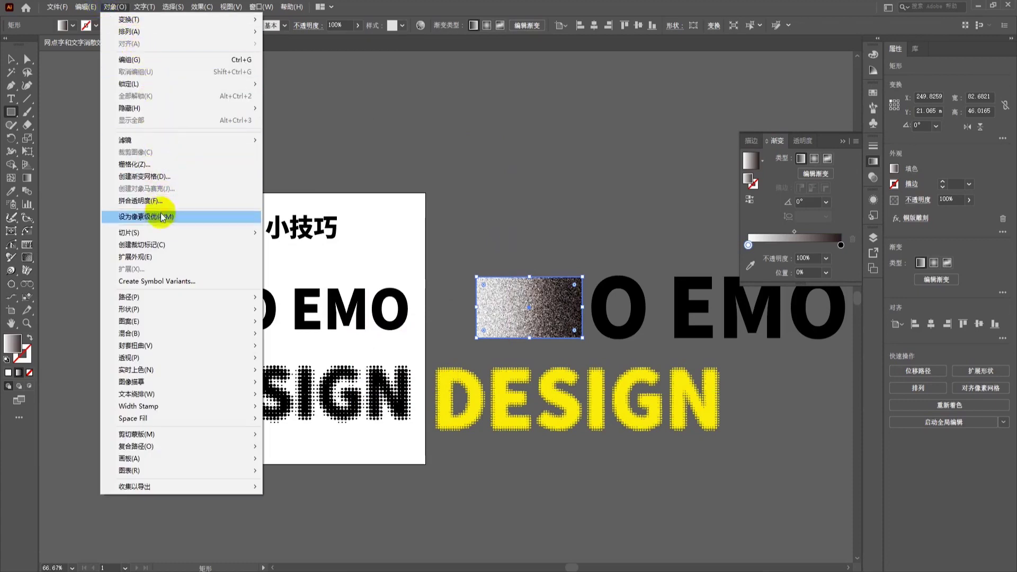
Expand the grainy rectangle's appearance, then Image Trace and Expand it into paths.
{"action": "left_click", "coordinate": [158, 258]}
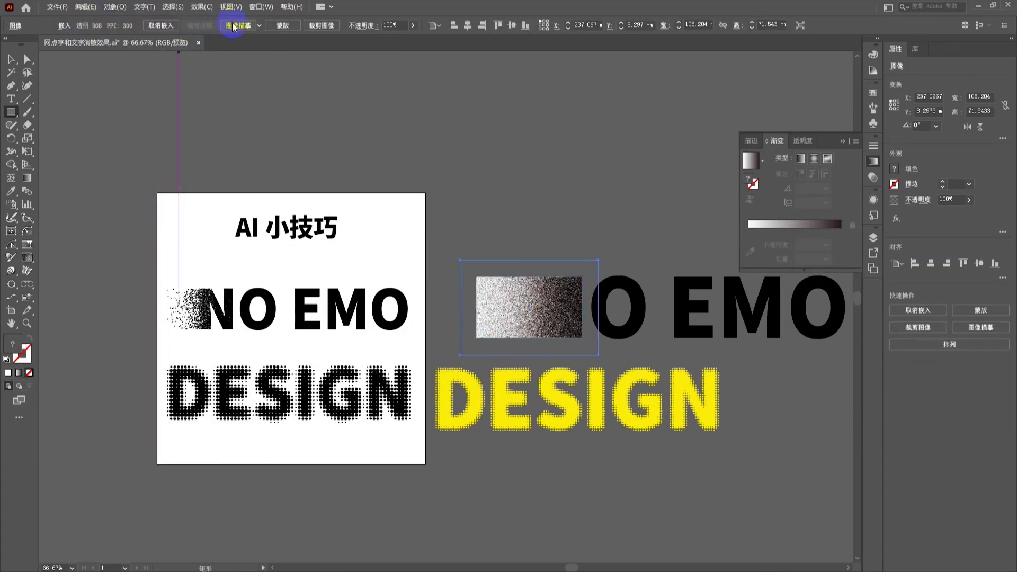
{"action": "left_click", "coordinate": [233, 26]}
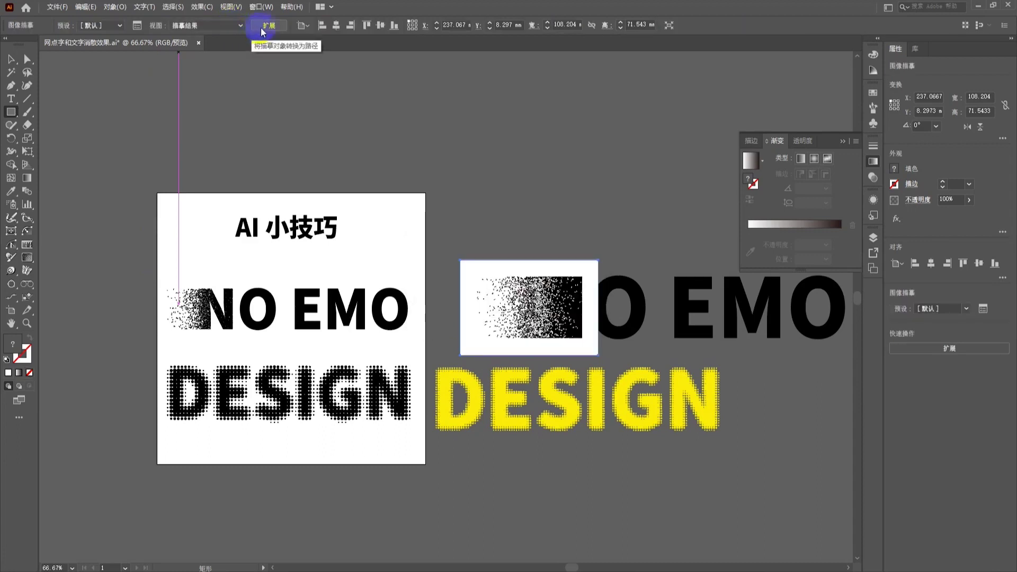
{"action": "left_click", "coordinate": [264, 25]}
Ungroup the traced dots and delete all white areas with the Magic Wand.
{"action": "right_click", "coordinate": [549, 306]}
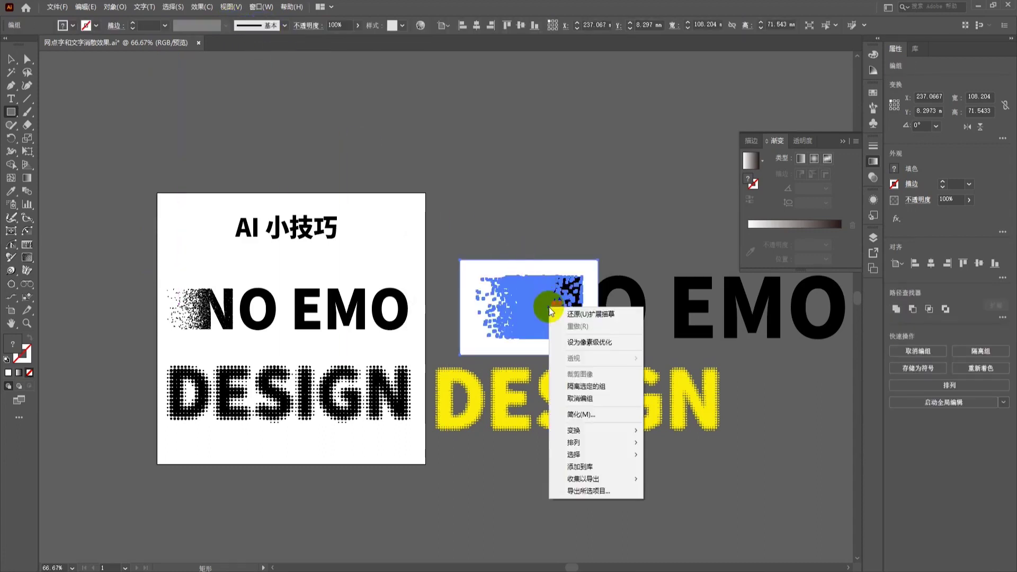
{"action": "left_click", "coordinate": [576, 396]}
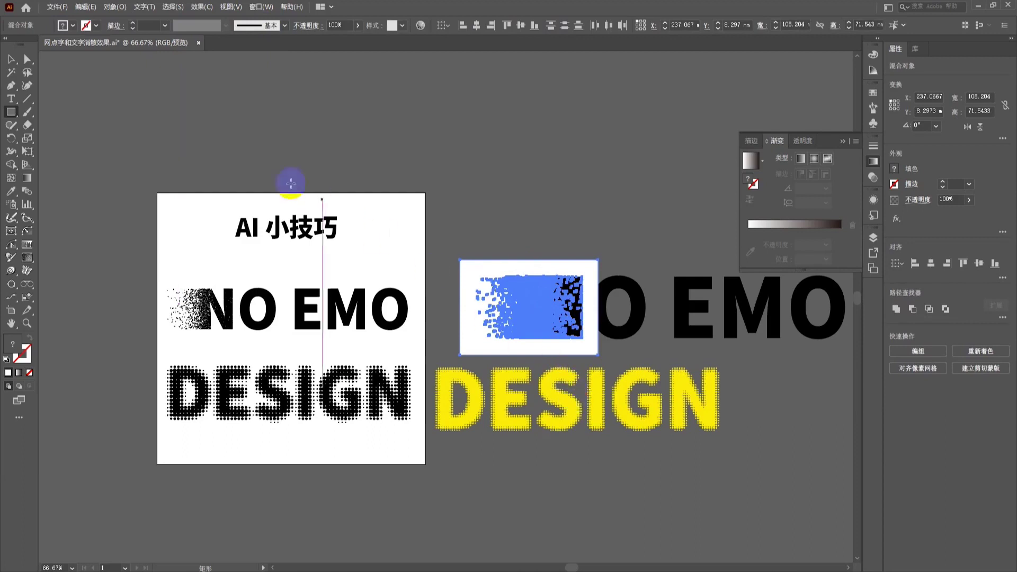
{"action": "left_click", "coordinate": [10, 74]}
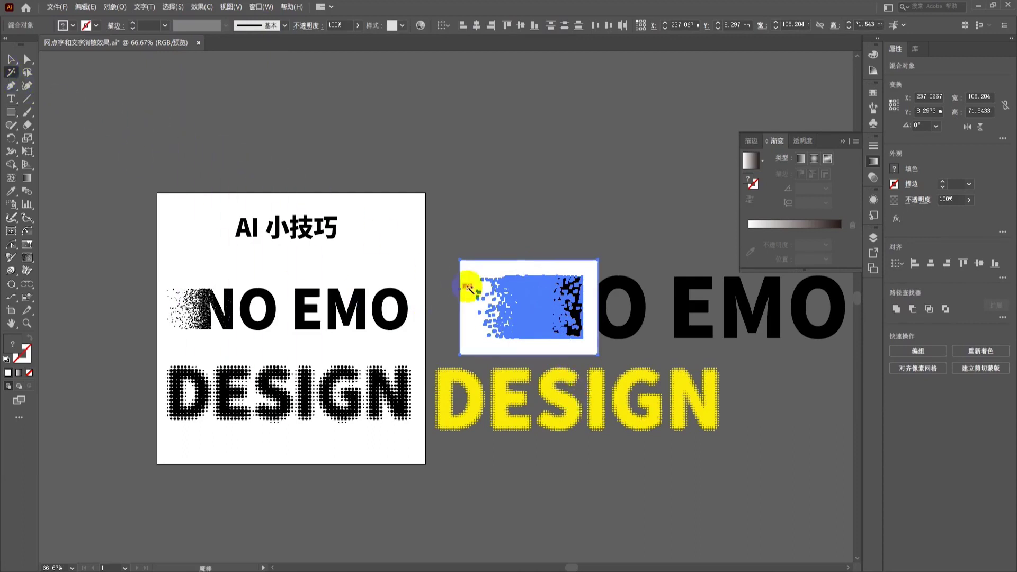
{"action": "left_click", "coordinate": [482, 269]}
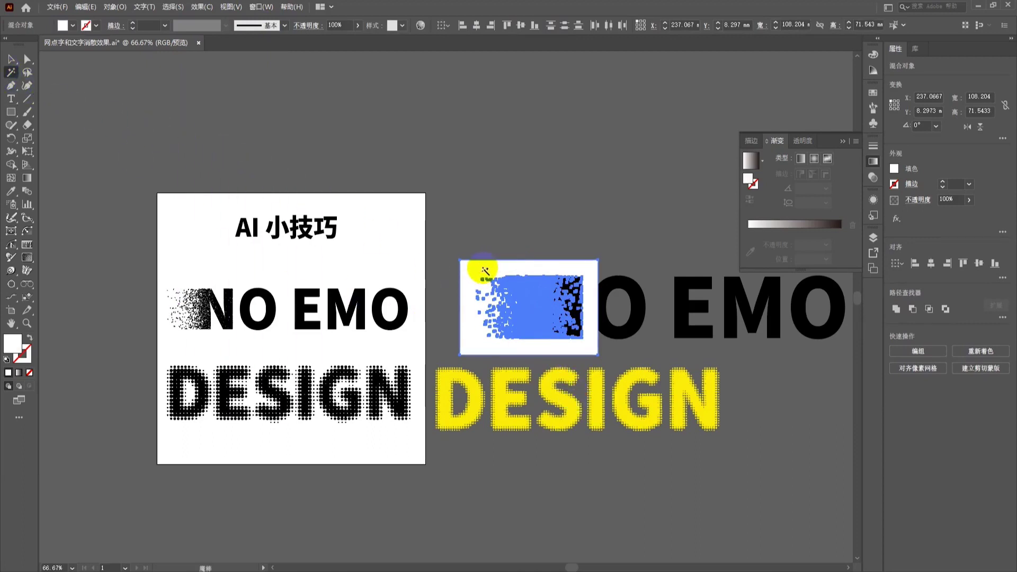
{"action": "key", "text": "Delete"}
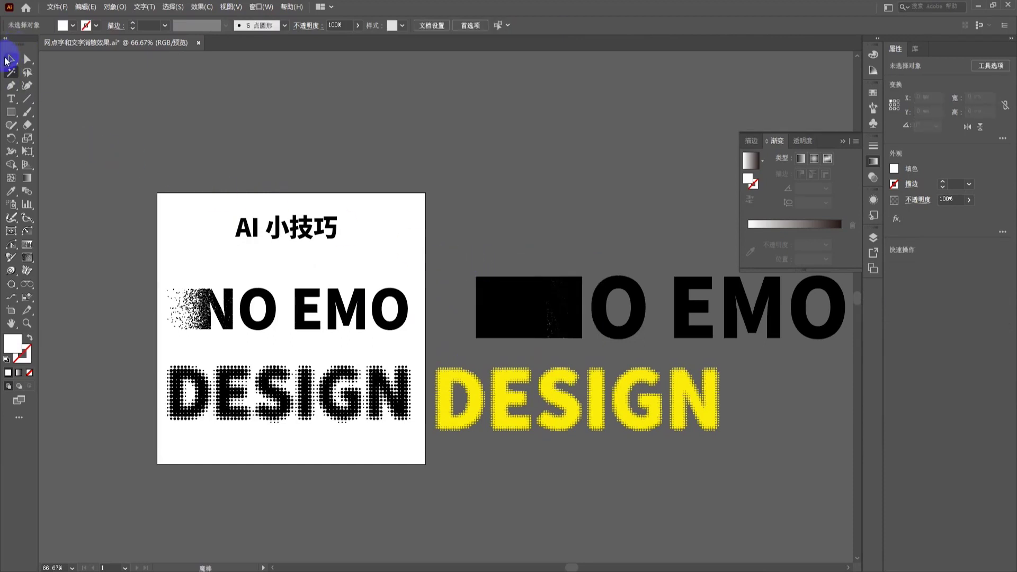
Ungroup the NO EMO lettering group.
{"action": "left_click", "coordinate": [8, 60]}
{"action": "left_click", "coordinate": [479, 335]}
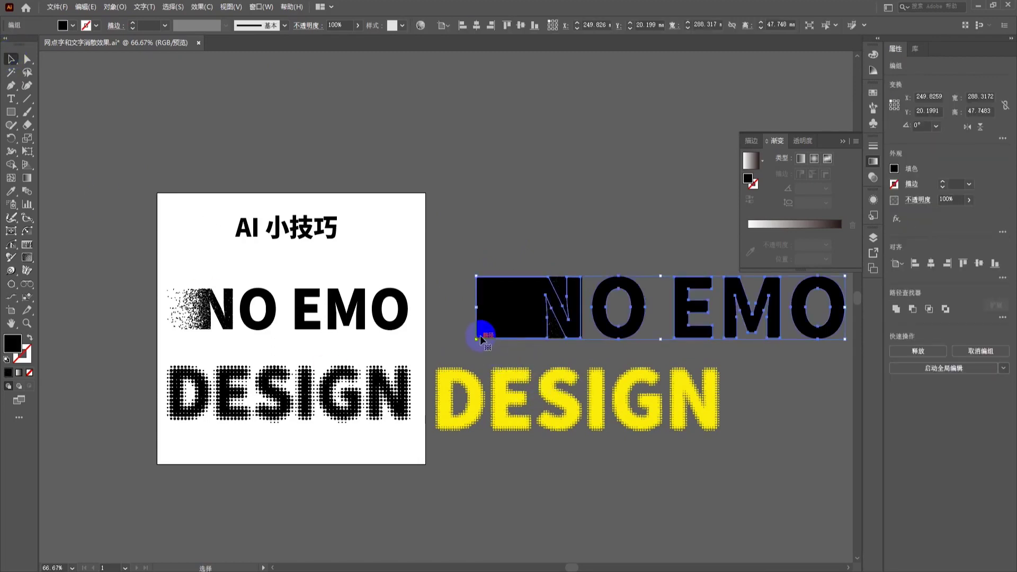
{"action": "right_click", "coordinate": [492, 315]}
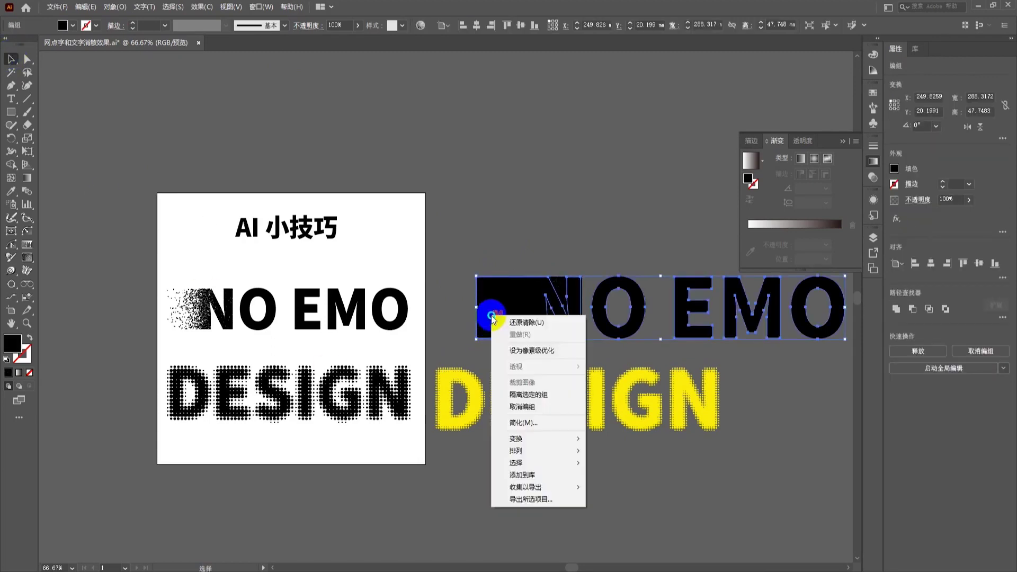
{"action": "left_click", "coordinate": [522, 406]}
{"action": "right_click", "coordinate": [518, 318]}
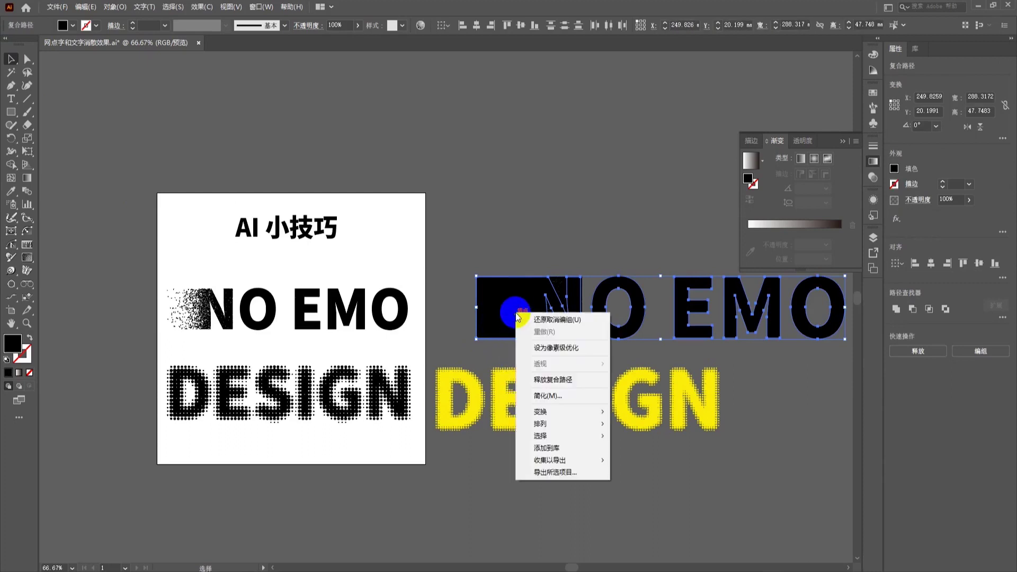
{"action": "left_click", "coordinate": [502, 318]}
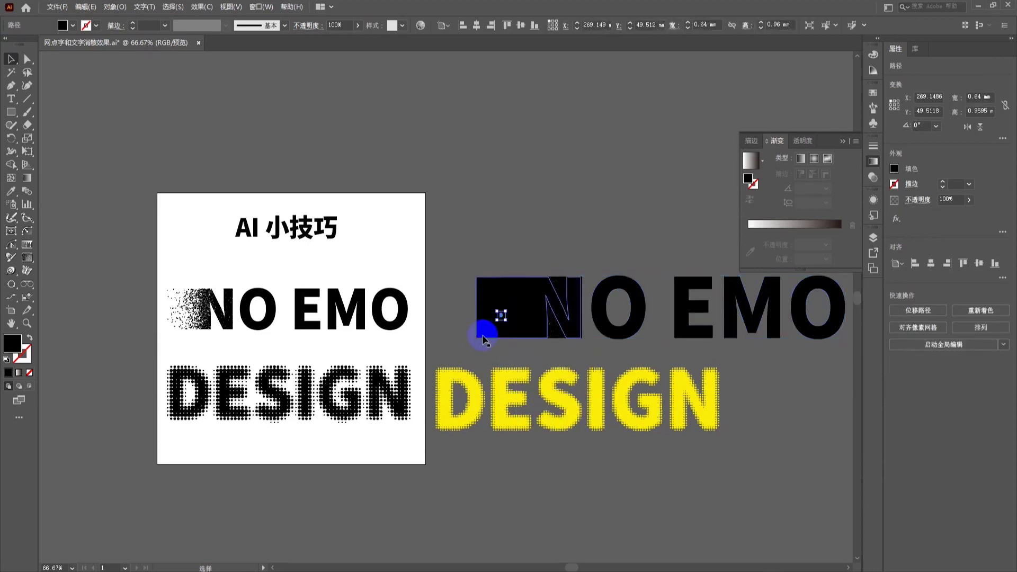
Bring the block-and-N shape to the front and select it with the dot scatter.
{"action": "left_click", "coordinate": [483, 339]}
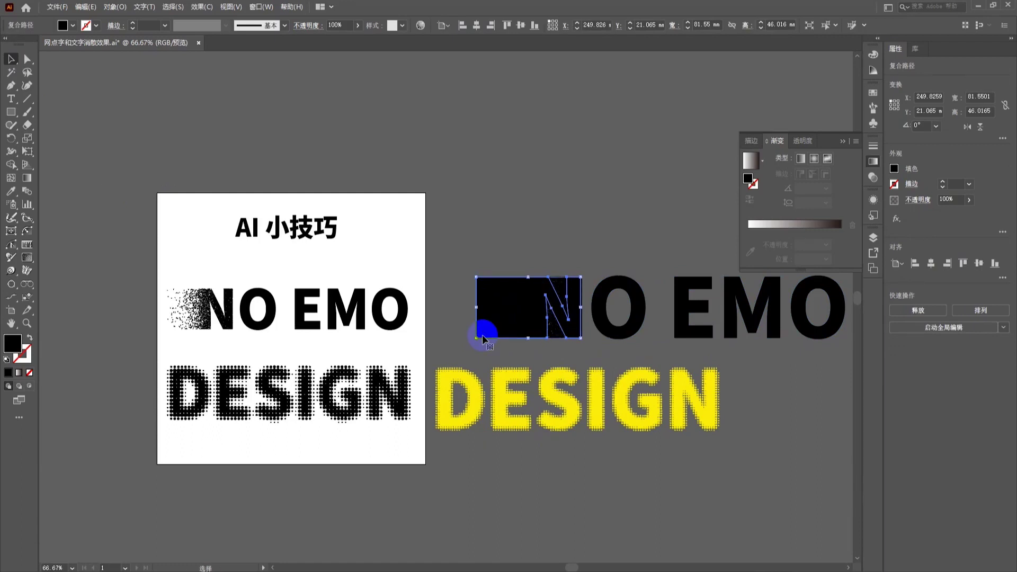
{"action": "right_click", "coordinate": [497, 317]}
{"action": "mouse_move", "coordinate": [534, 440]}
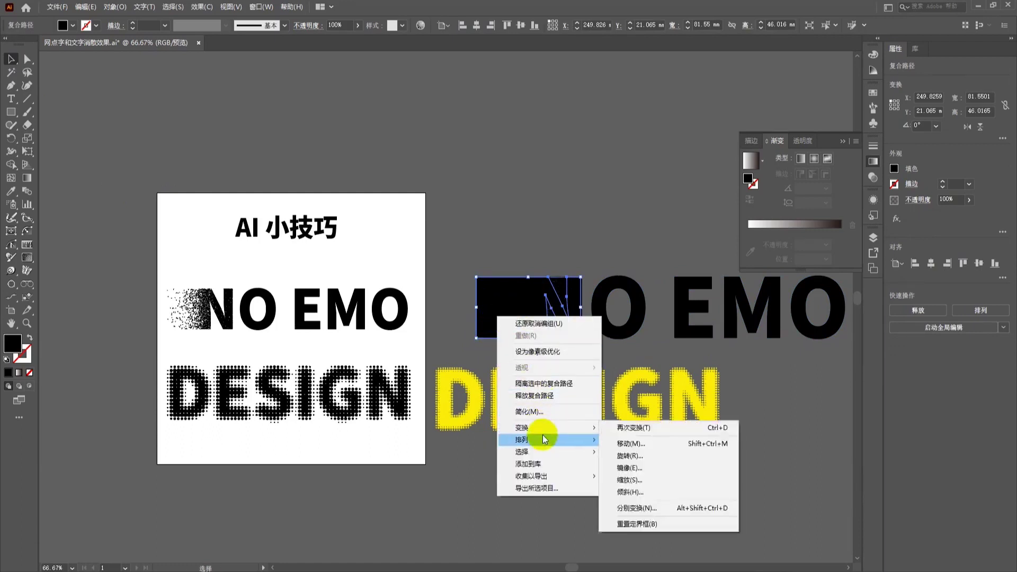
{"action": "left_click", "coordinate": [624, 441]}
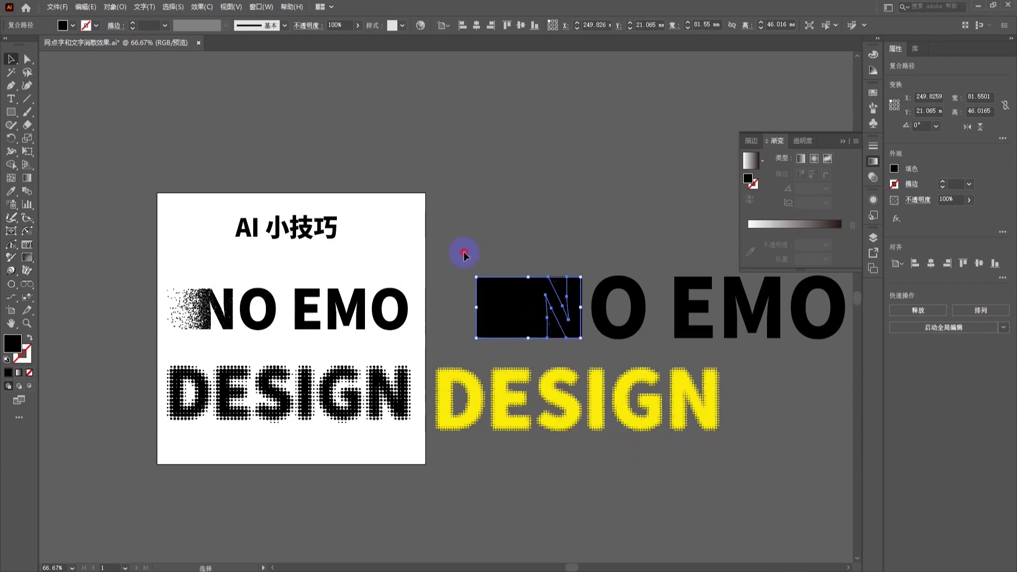
{"action": "key", "text": "ctrl+alt+b"}
Make a clipping mask from the selected N shape and dot scatter.
{"action": "right_click", "coordinate": [546, 318]}
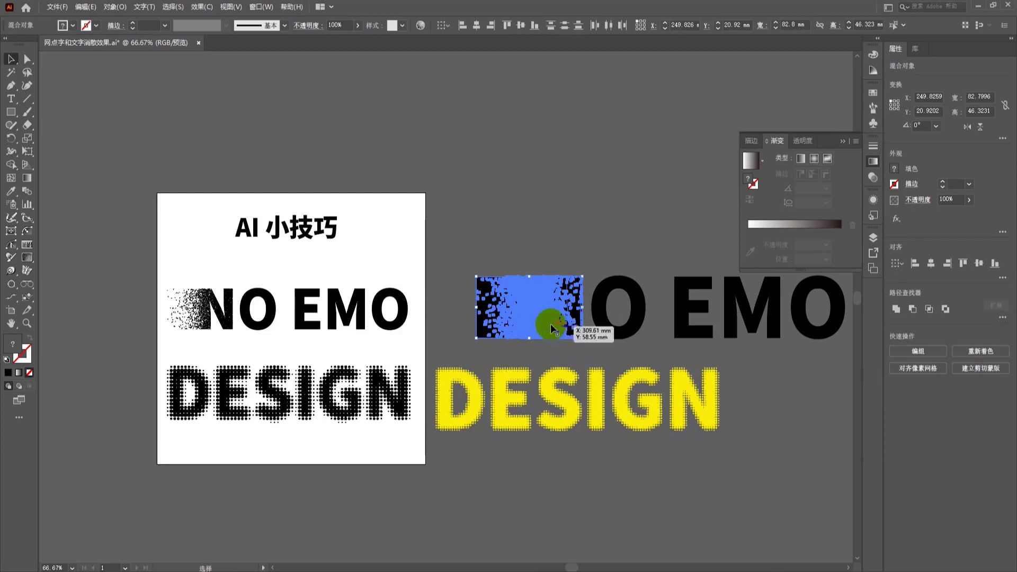
{"action": "left_click", "coordinate": [578, 409]}
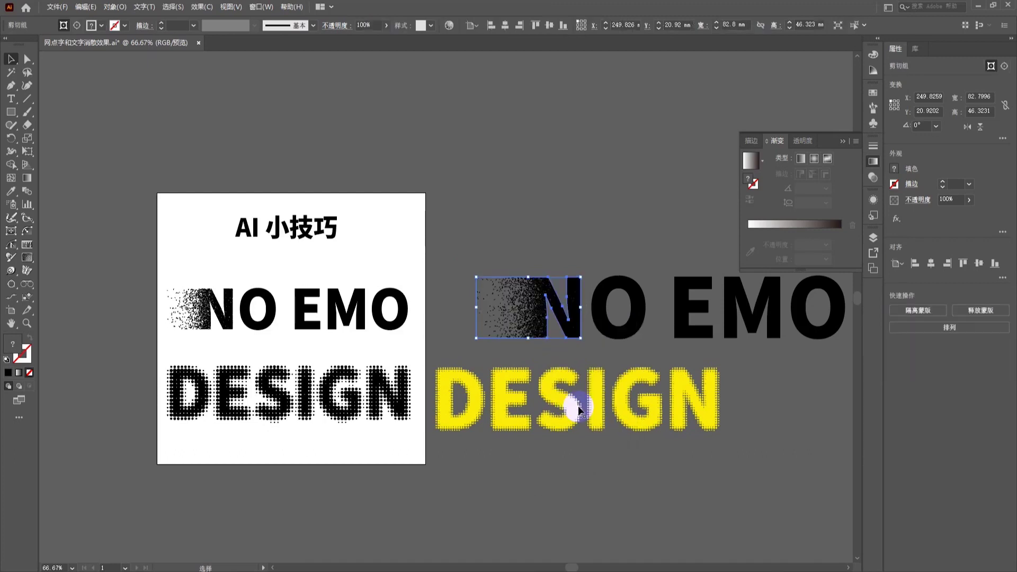